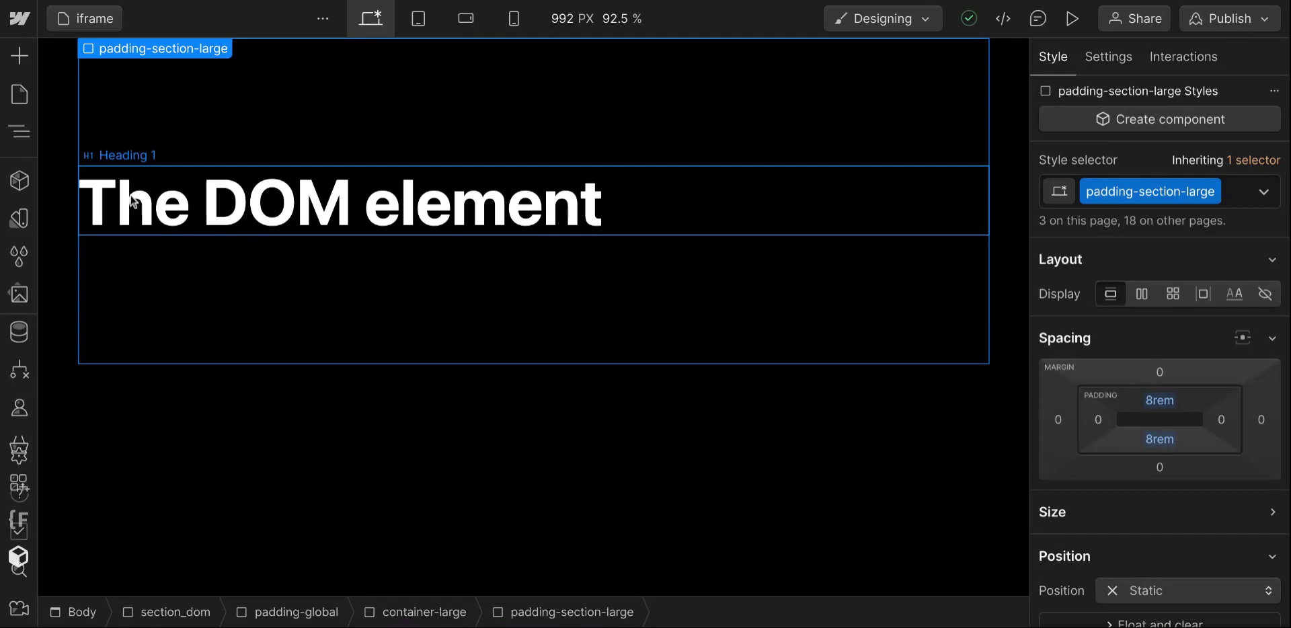
- Browse the Add panel, select the 'The DOM element' heading, and reopen the Navigator showing the DOM element
left_click(27, 137)
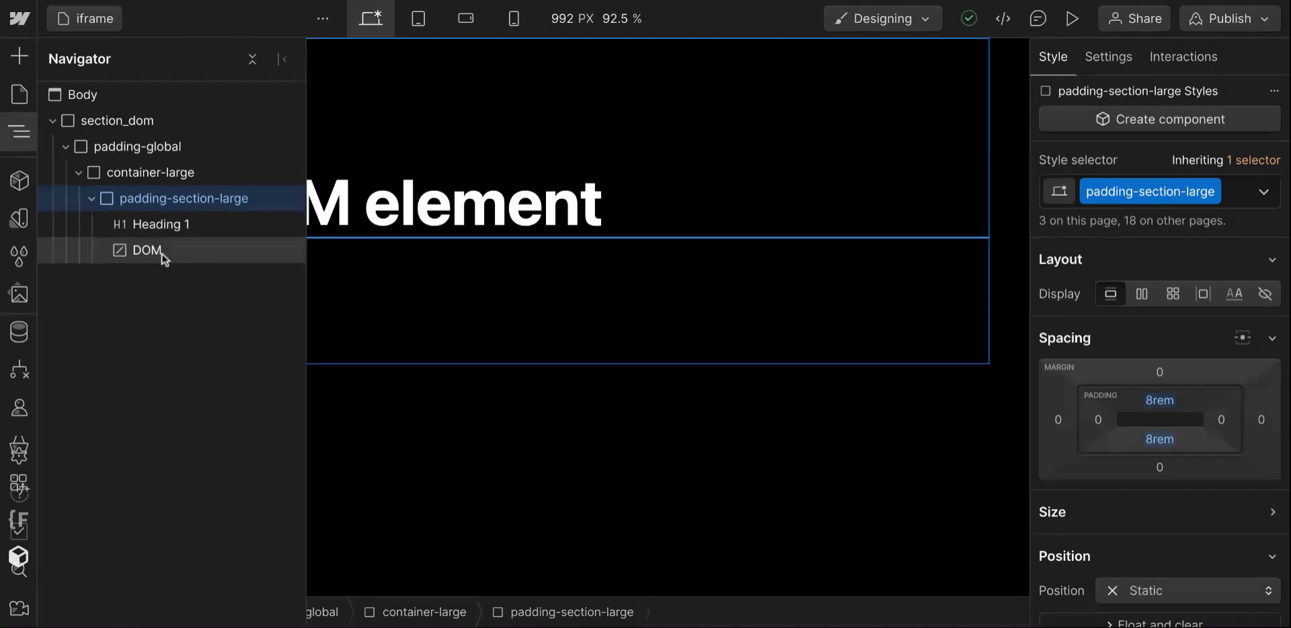
left_click(20, 55)
scroll(135, 325, "down", 10)
scroll(126, 279, "up", 3)
scroll(124, 222, "up", 8)
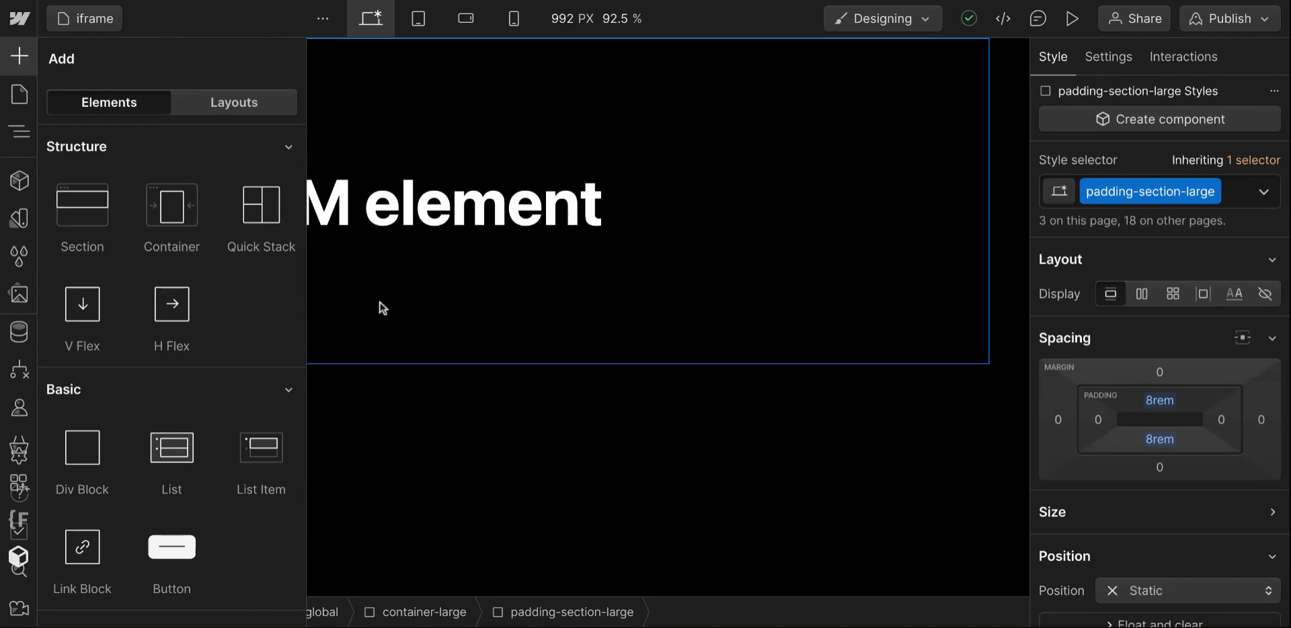
left_click(396, 307)
left_click(147, 172)
left_click(18, 58)
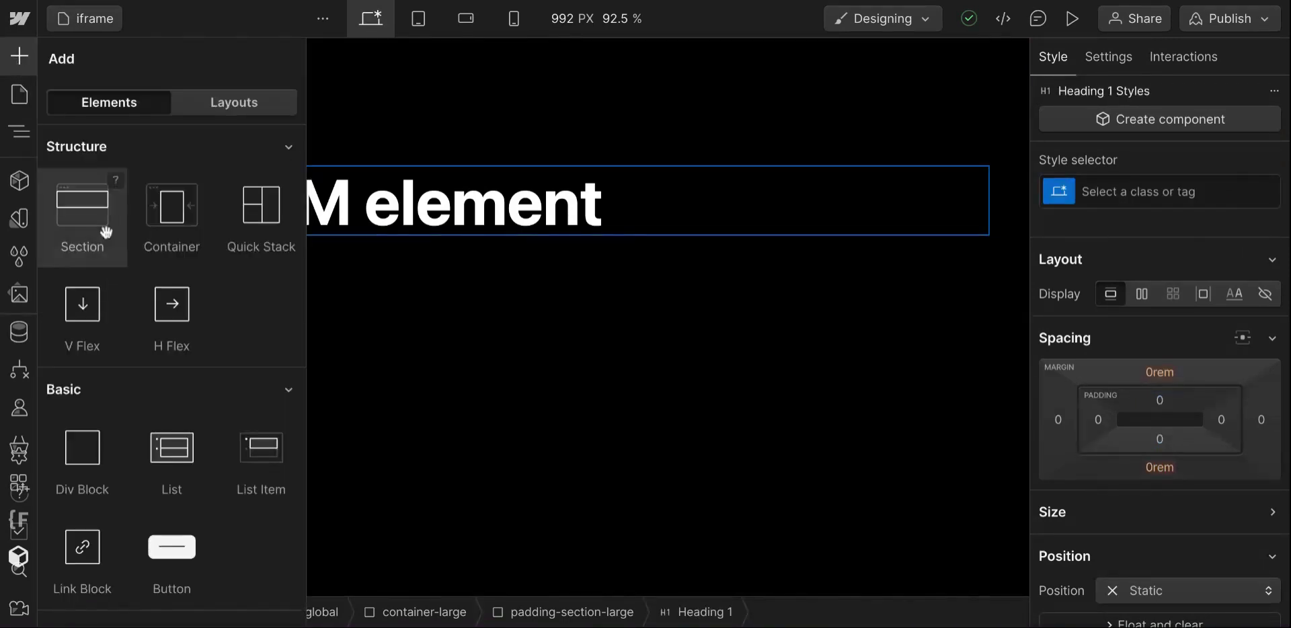
left_click(357, 225)
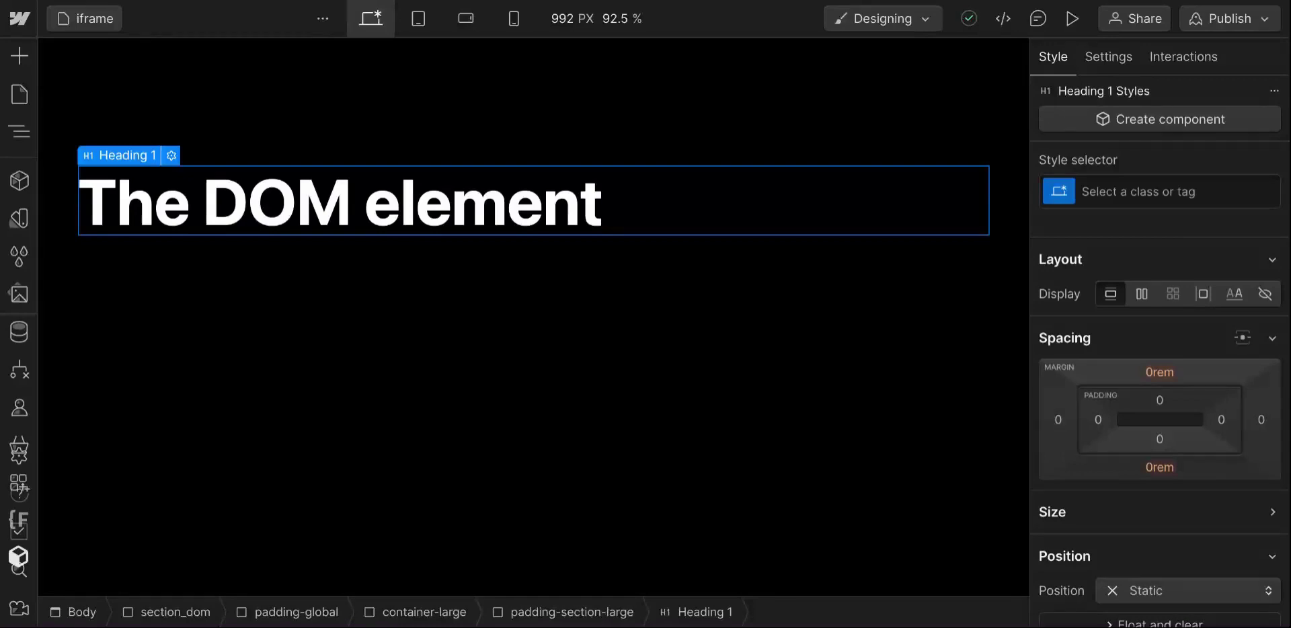
left_click(20, 131)
- Show the DOM element's Settings with its empty tag, attributes and text, comparing against Heading 1
left_click(189, 249)
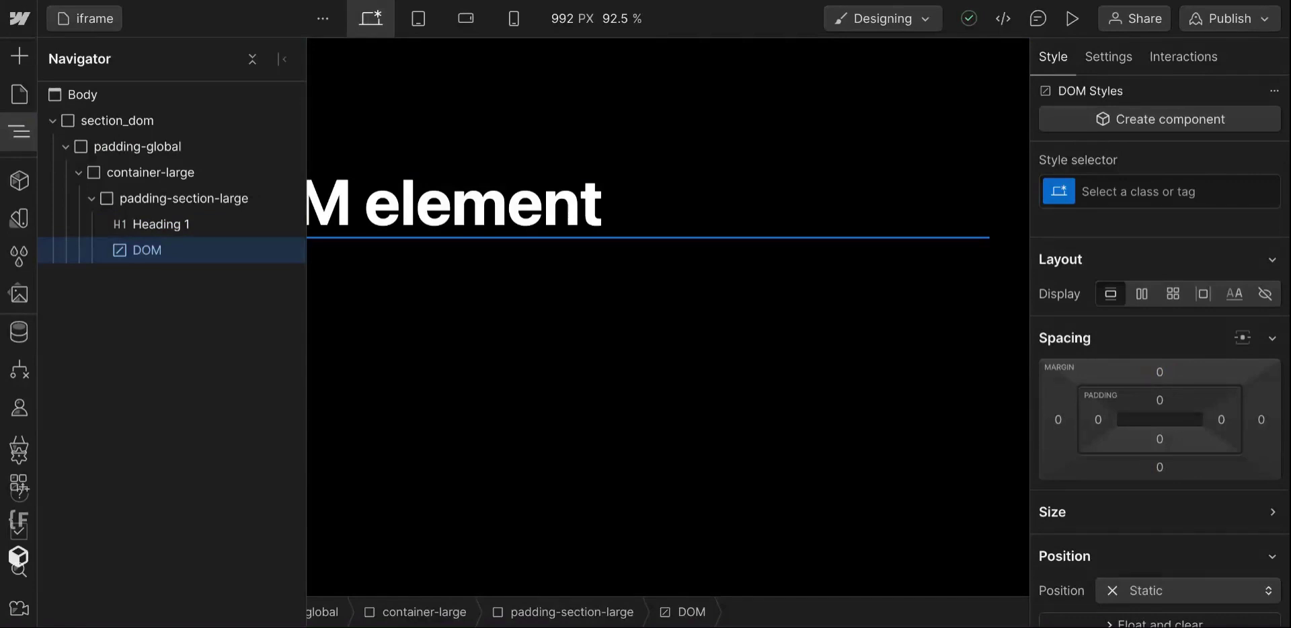
left_click(1104, 61)
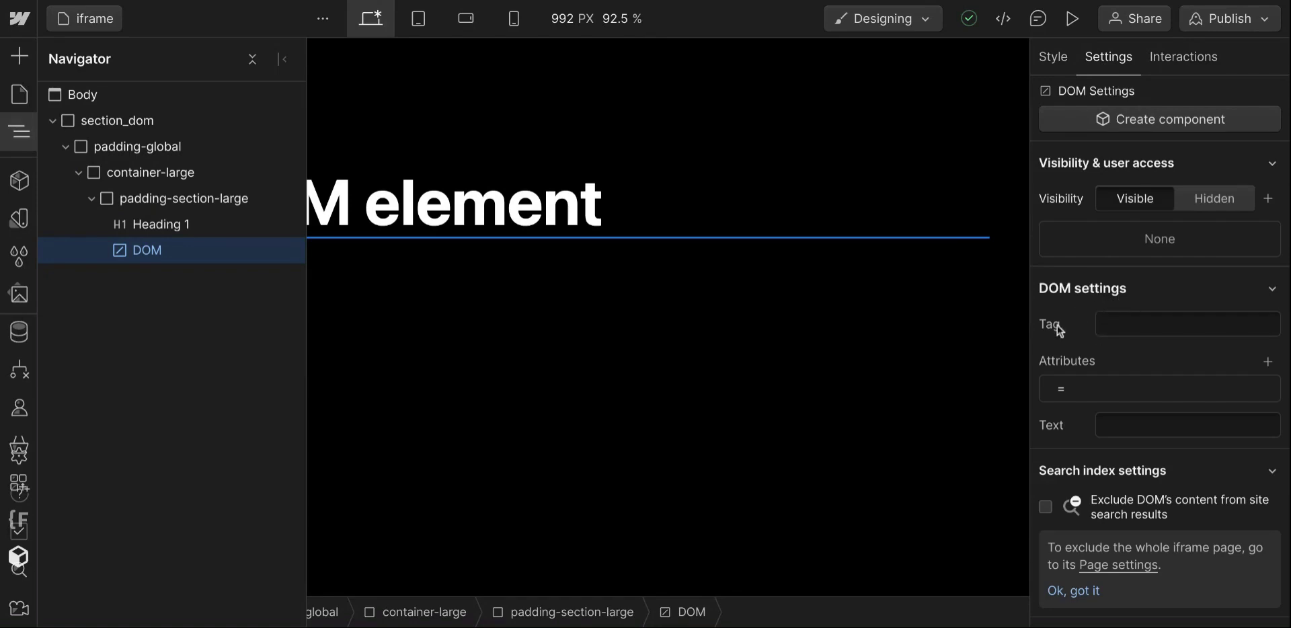
left_click(210, 224)
left_click(180, 250)
- Insert a Div Block into padding-section-large and inspect its fixed Tag choices, trying Address
left_click(190, 207)
key("ctrl+e")
type("div")
key("Return")
key("z")
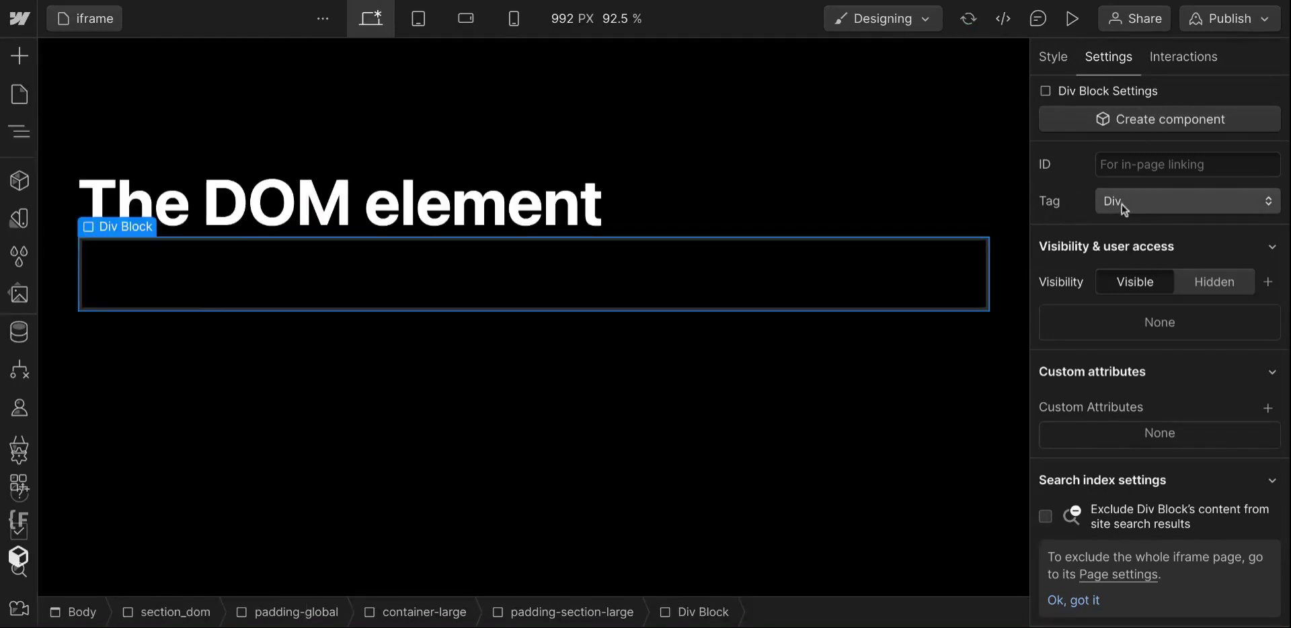
left_click(1123, 205)
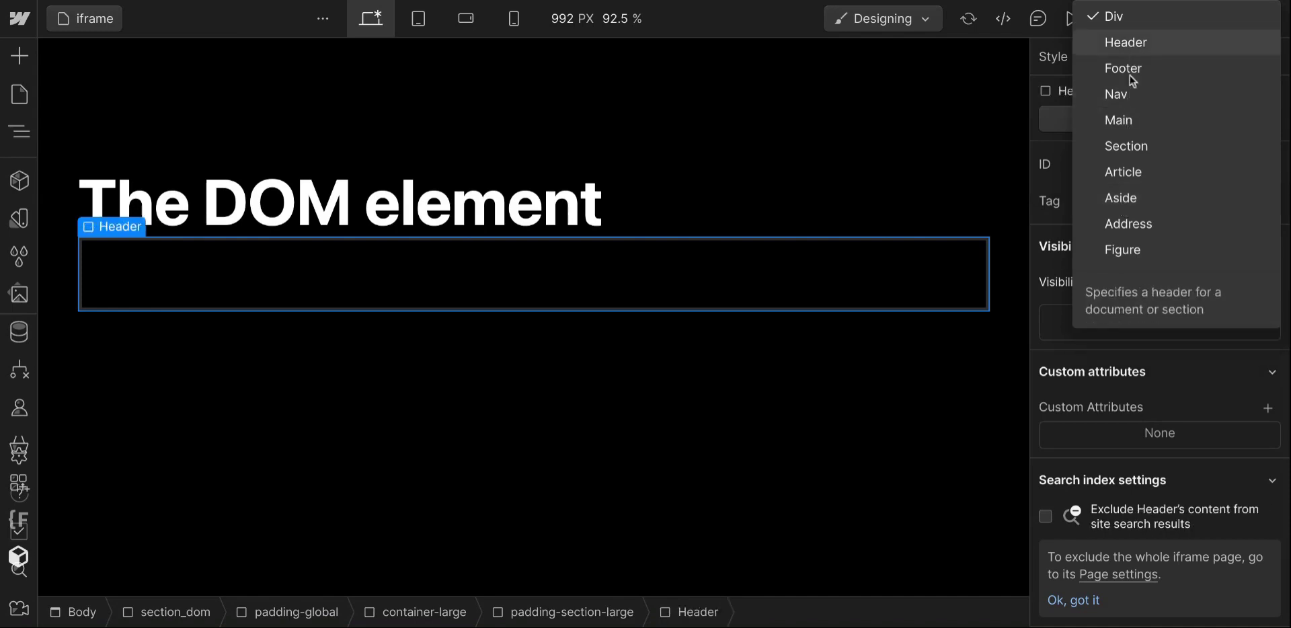
left_click(1128, 224)
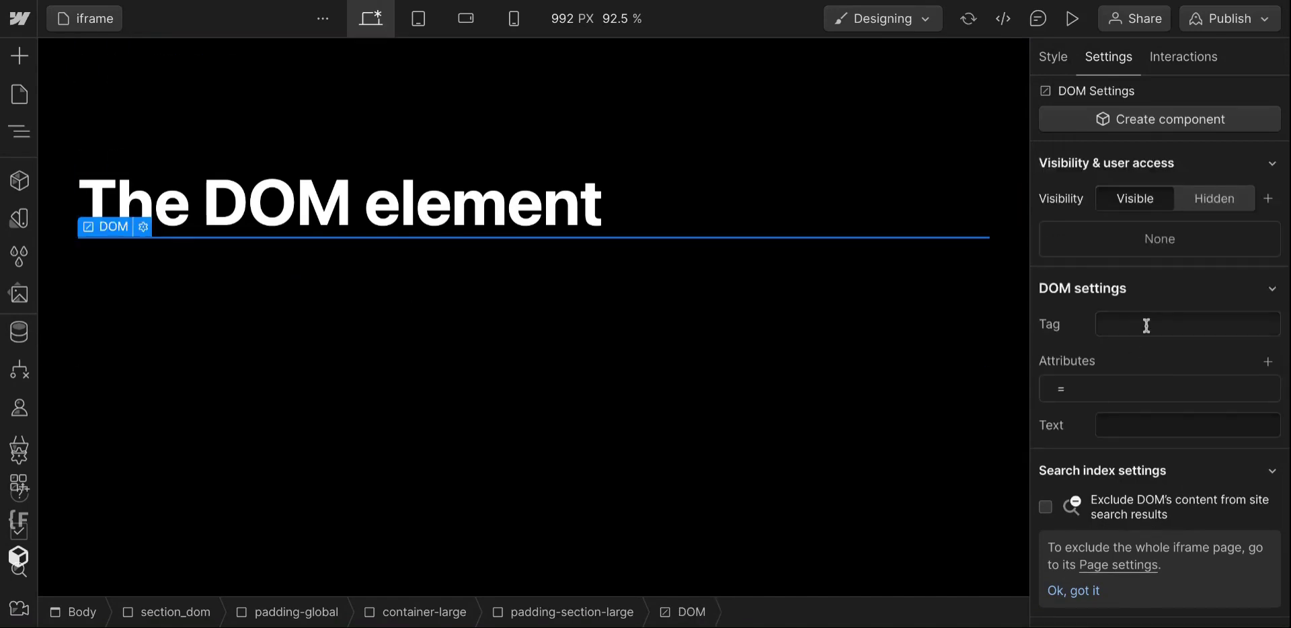
- Enter 'button' as the DOM element's tag
left_click(1147, 326)
type("but")
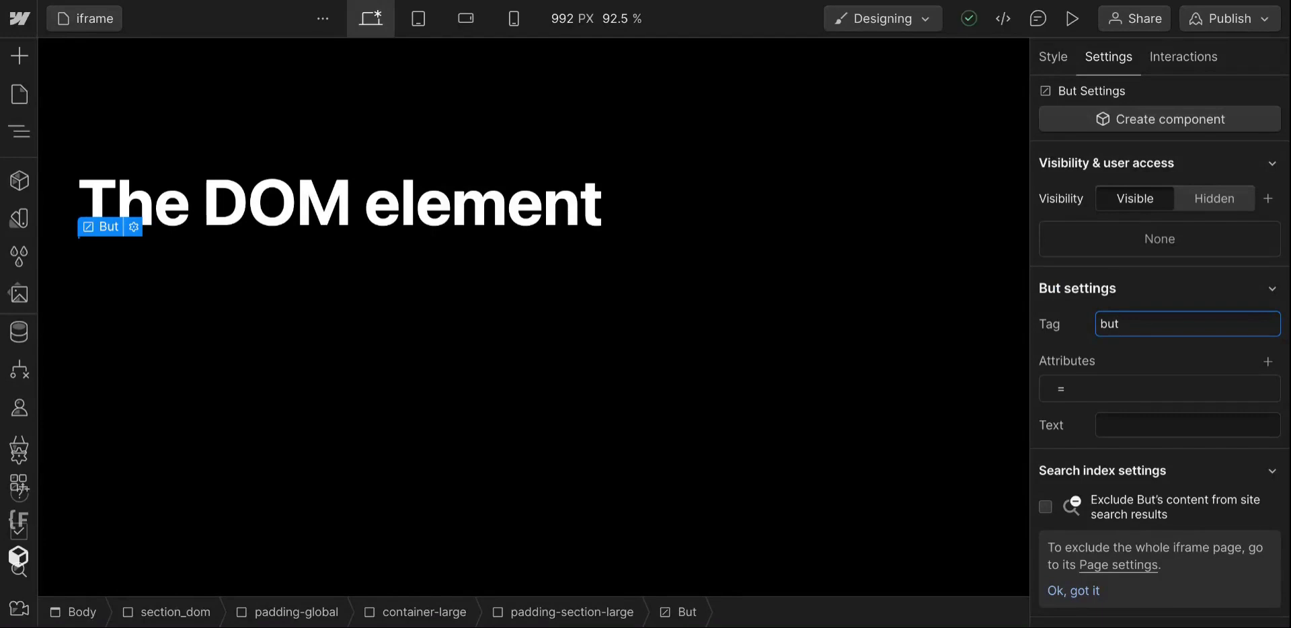
type("t")
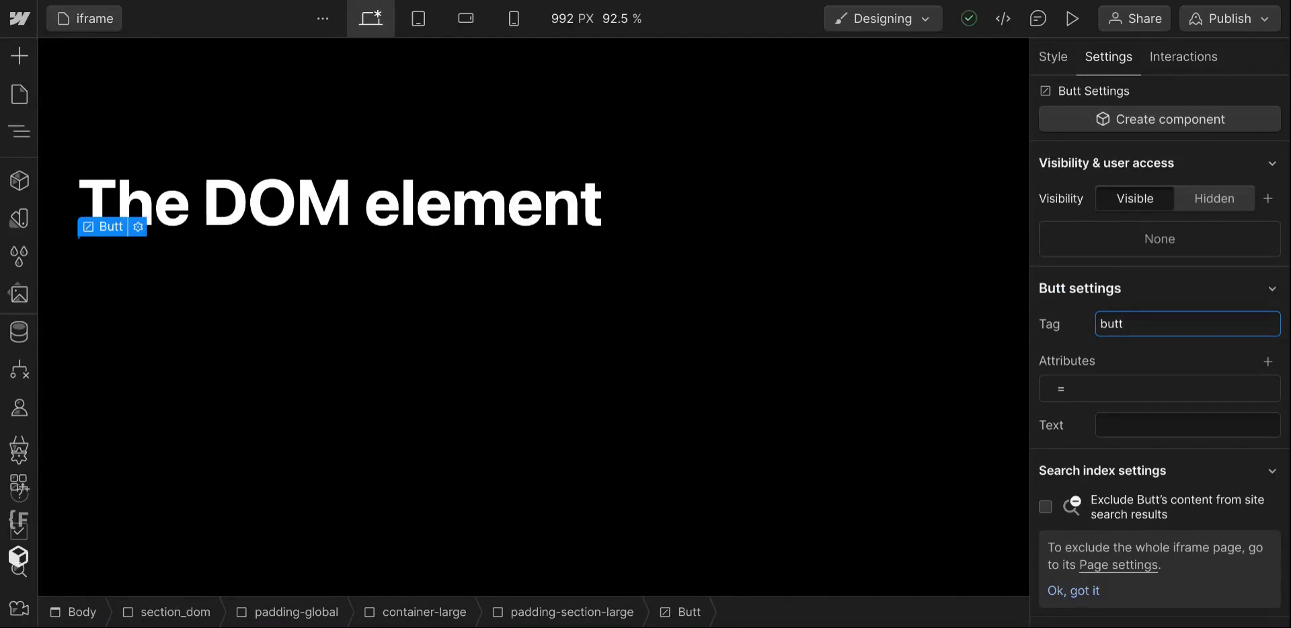
type("on")
- Check the button element's quick settings, Navigator and Style tab, then reopen its quick settings
left_click(1053, 290)
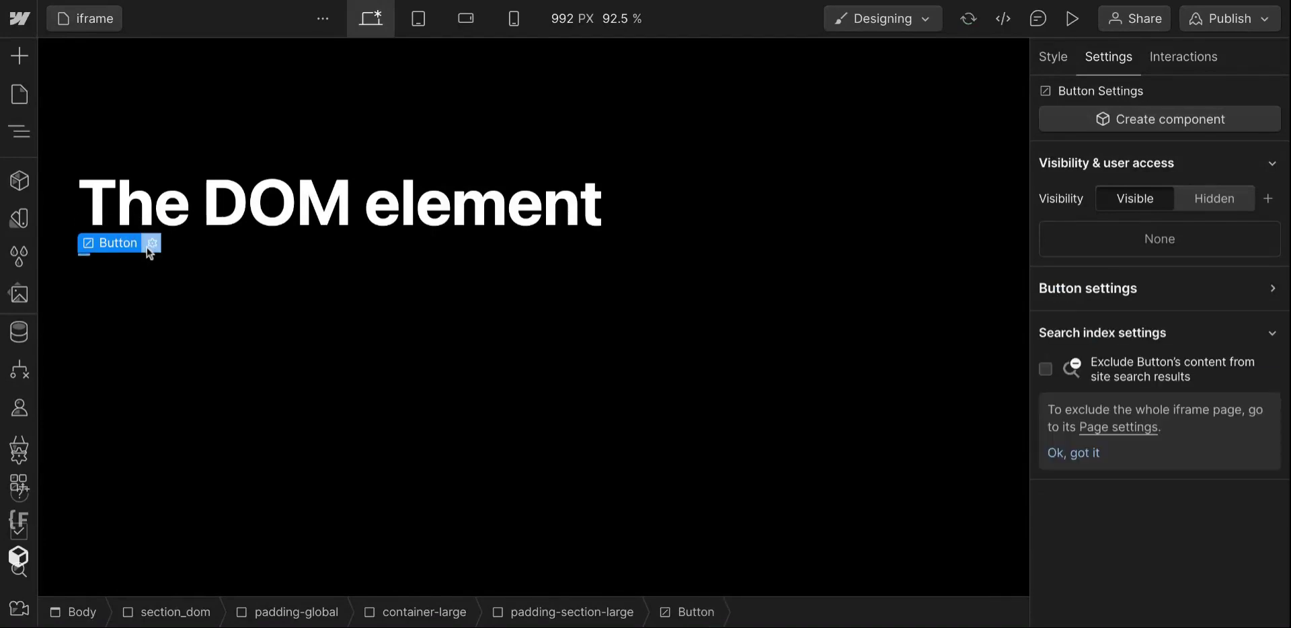
left_click(151, 243)
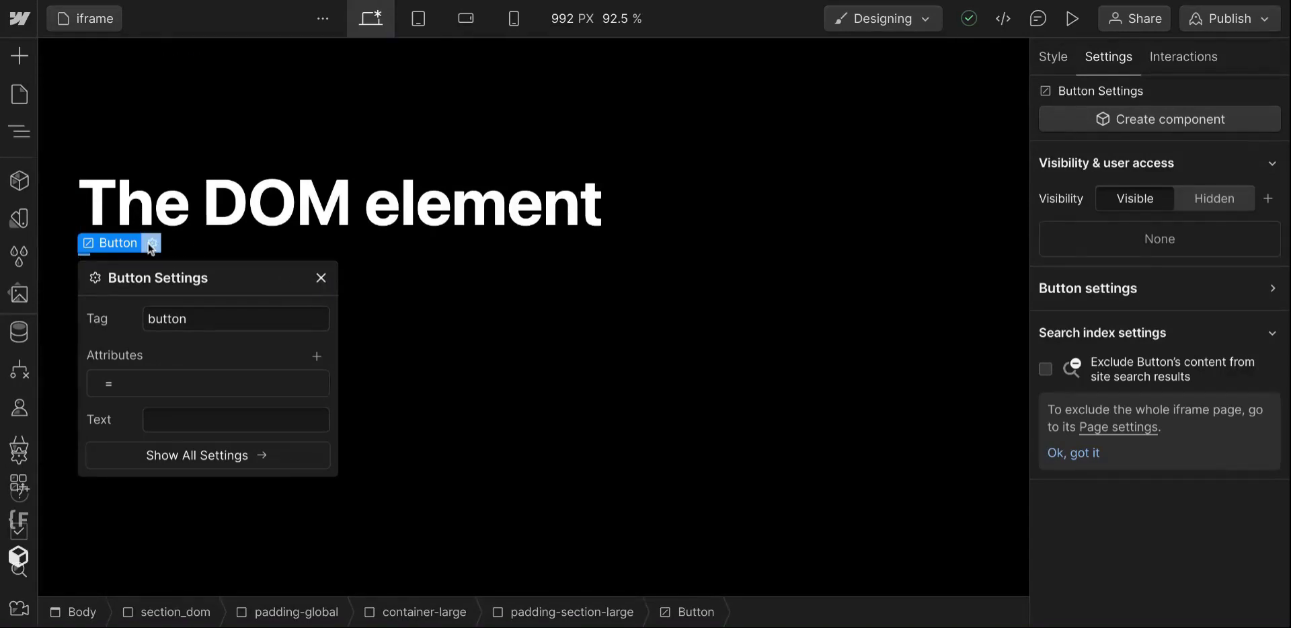
mouse_move(123, 249)
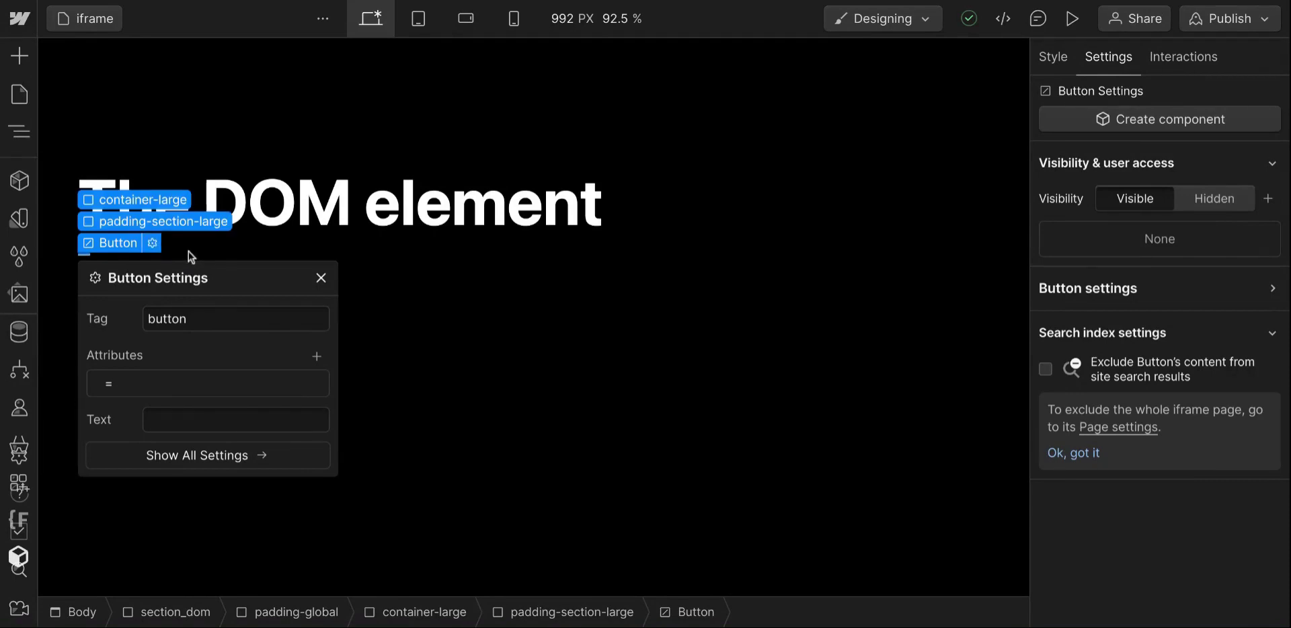
left_click(320, 279)
left_click(24, 128)
left_click(1058, 56)
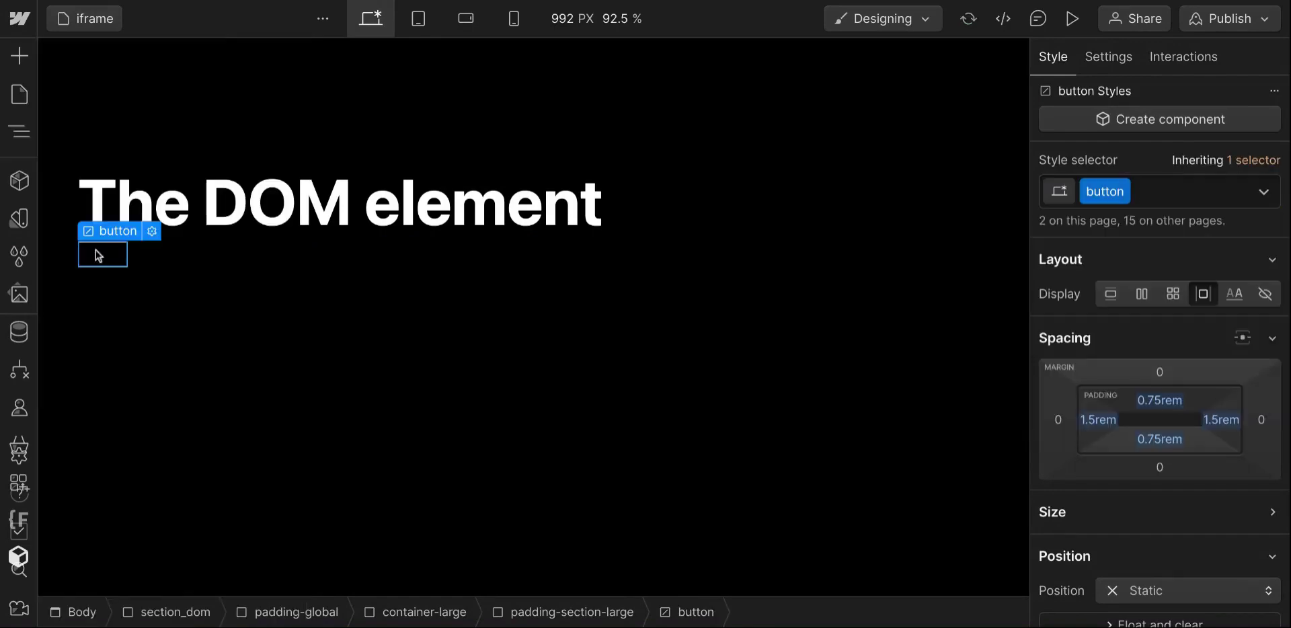
left_click(1101, 58)
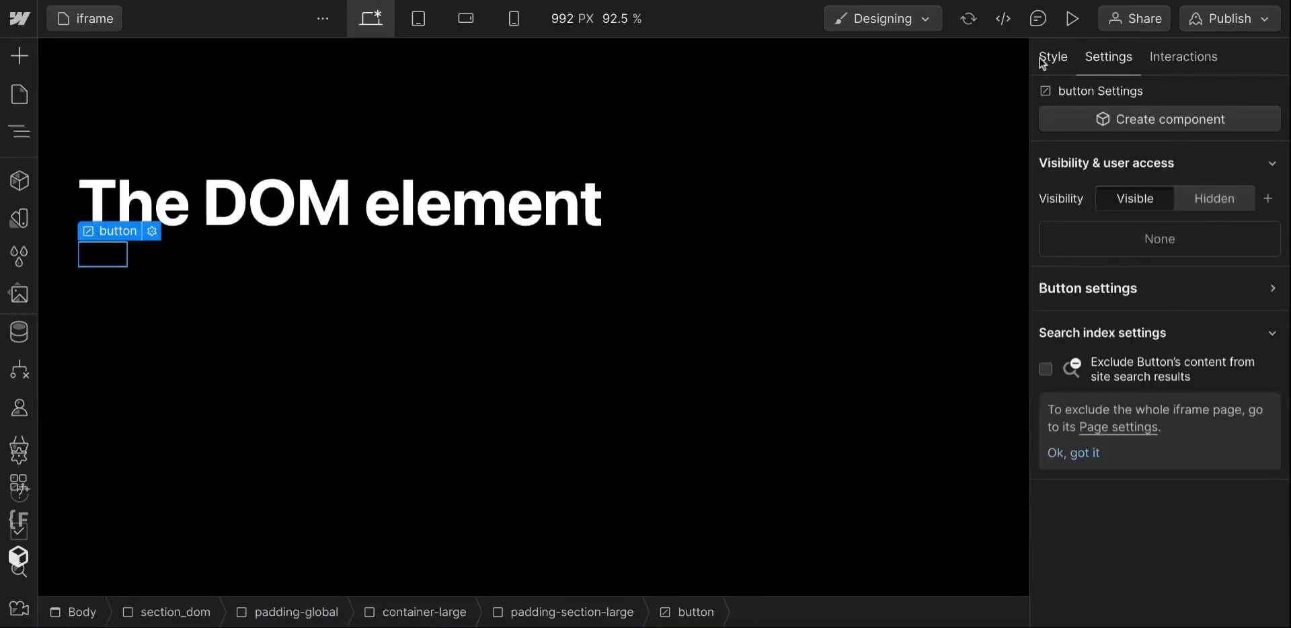
left_click(152, 230)
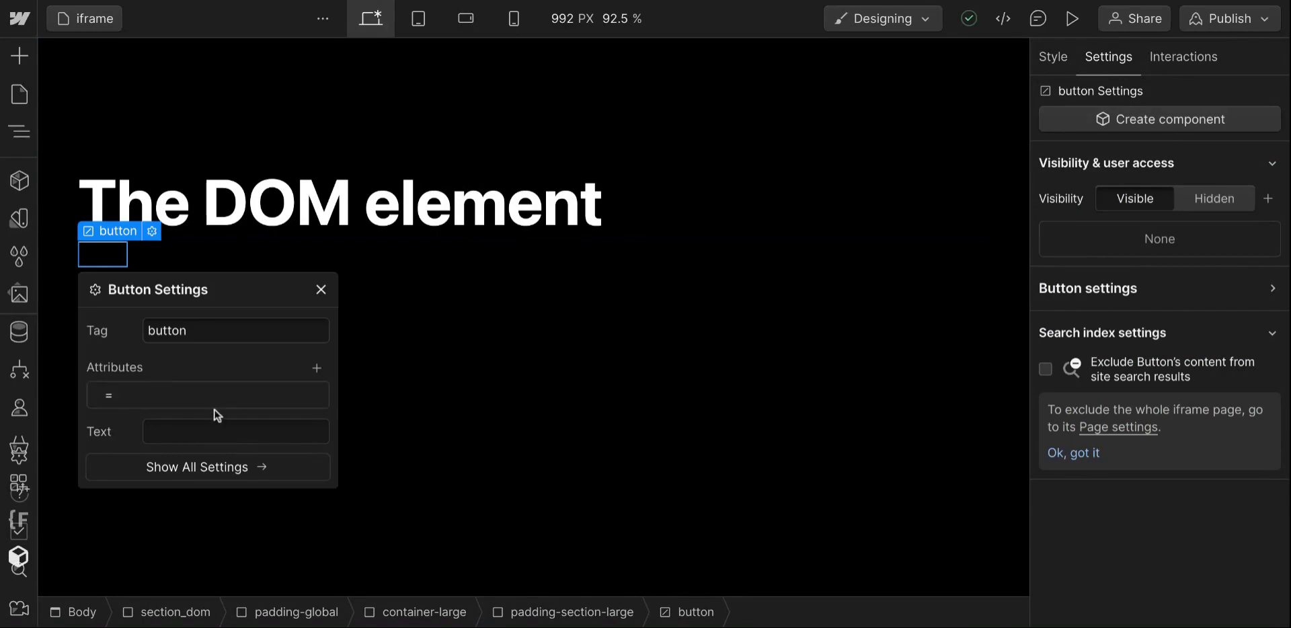
- Set the button's text to 'The is a Button' and reselect the button
left_click(191, 434)
type("The is a Button")
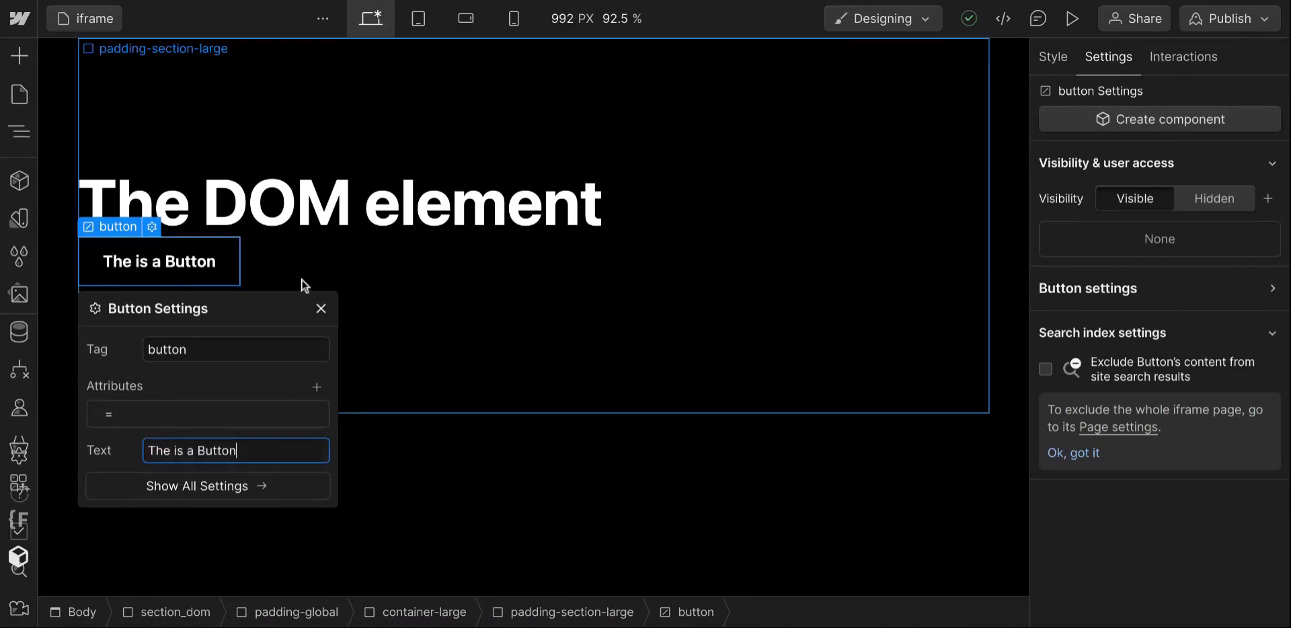
left_click(301, 280)
left_click(211, 275)
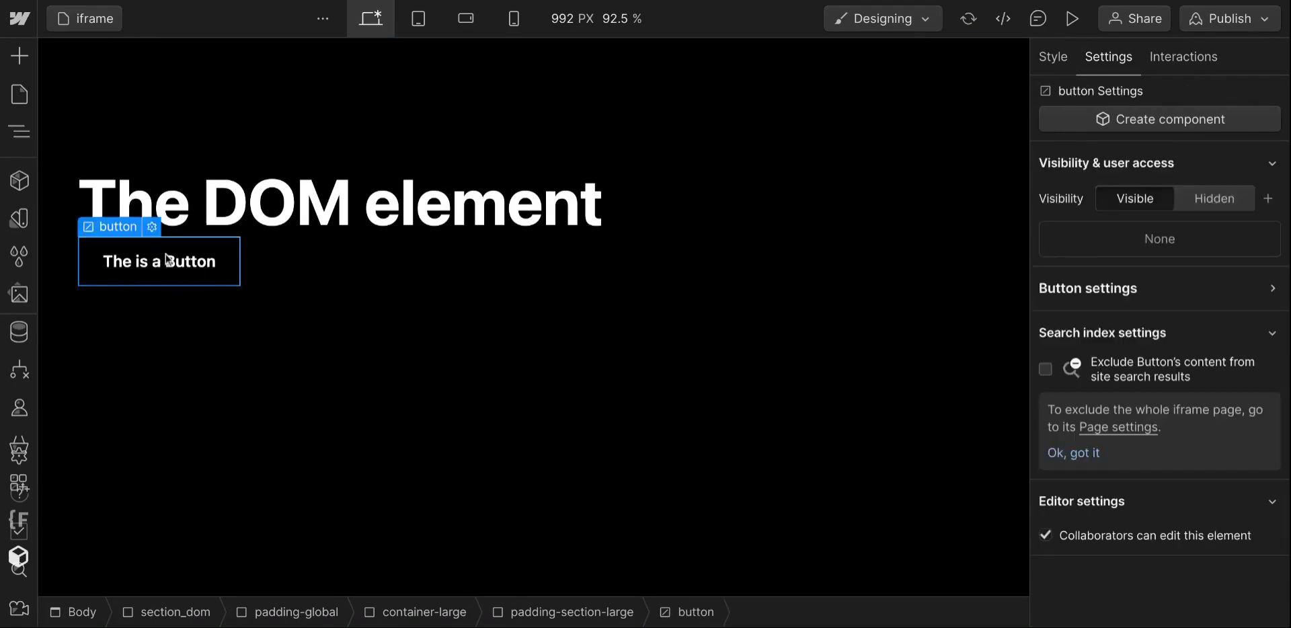
key("ctrl+k")
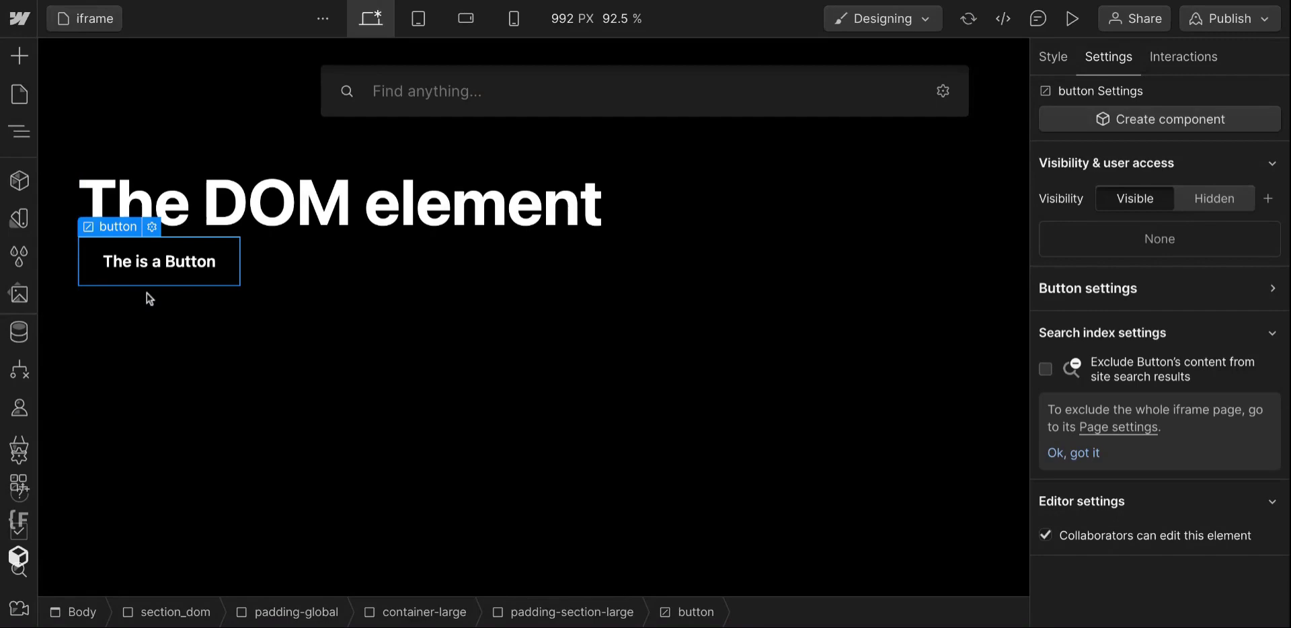
type("t")
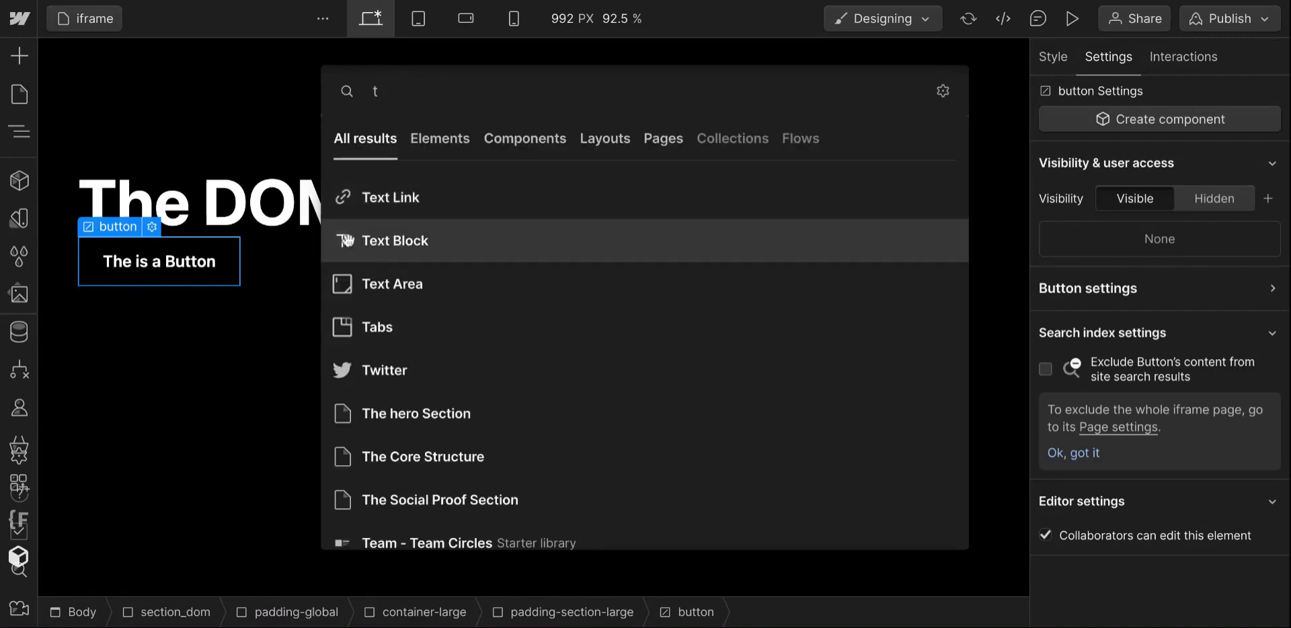
left_click(417, 242)
key("ctrl+k")
type("div")
key("Return")
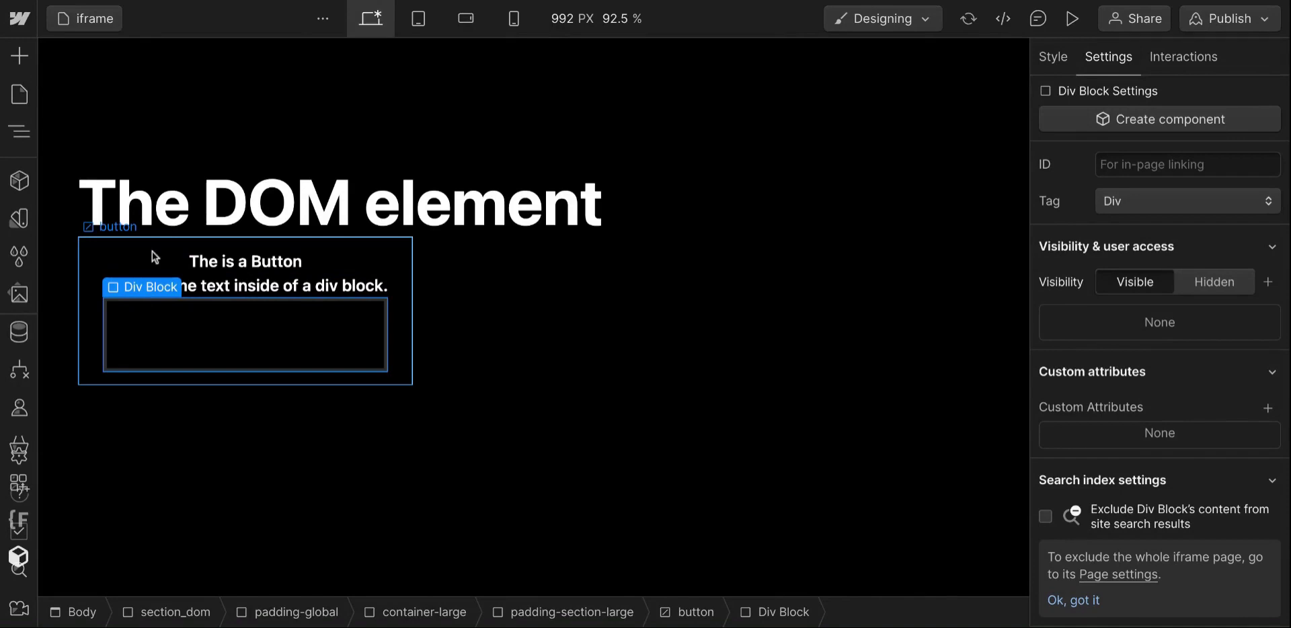
key("ctrl+z")
key("ctrl+z")
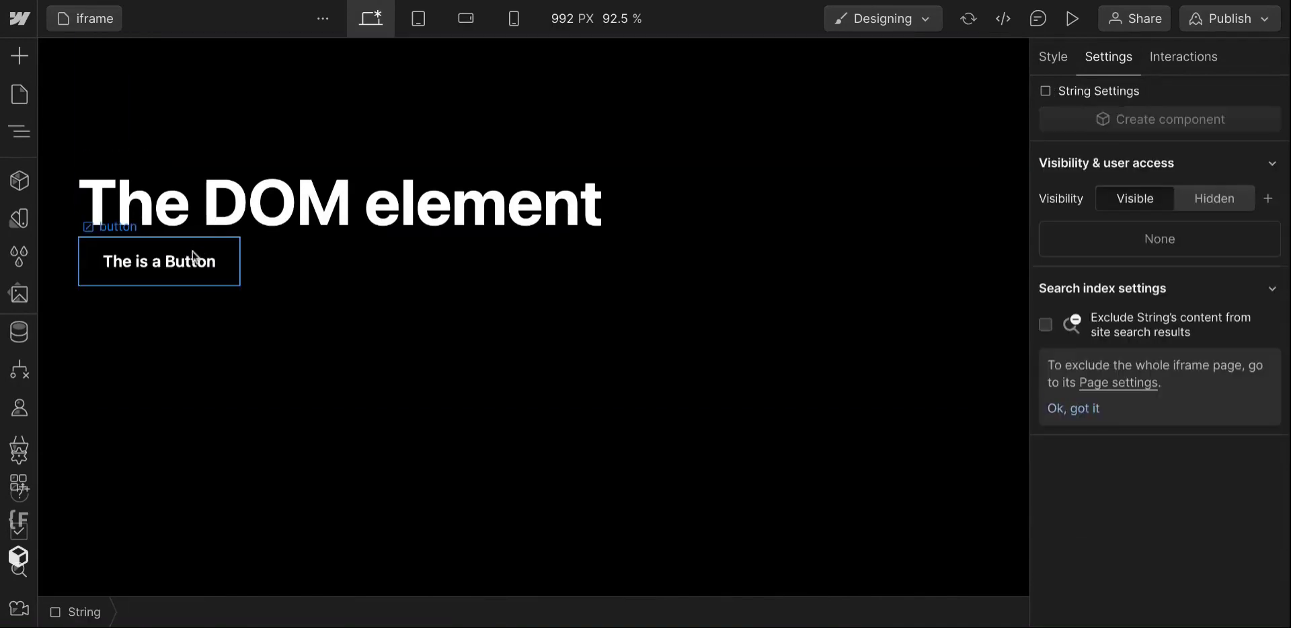
- Duplicate the button and remove the 'button' class from the copy
left_click(236, 254)
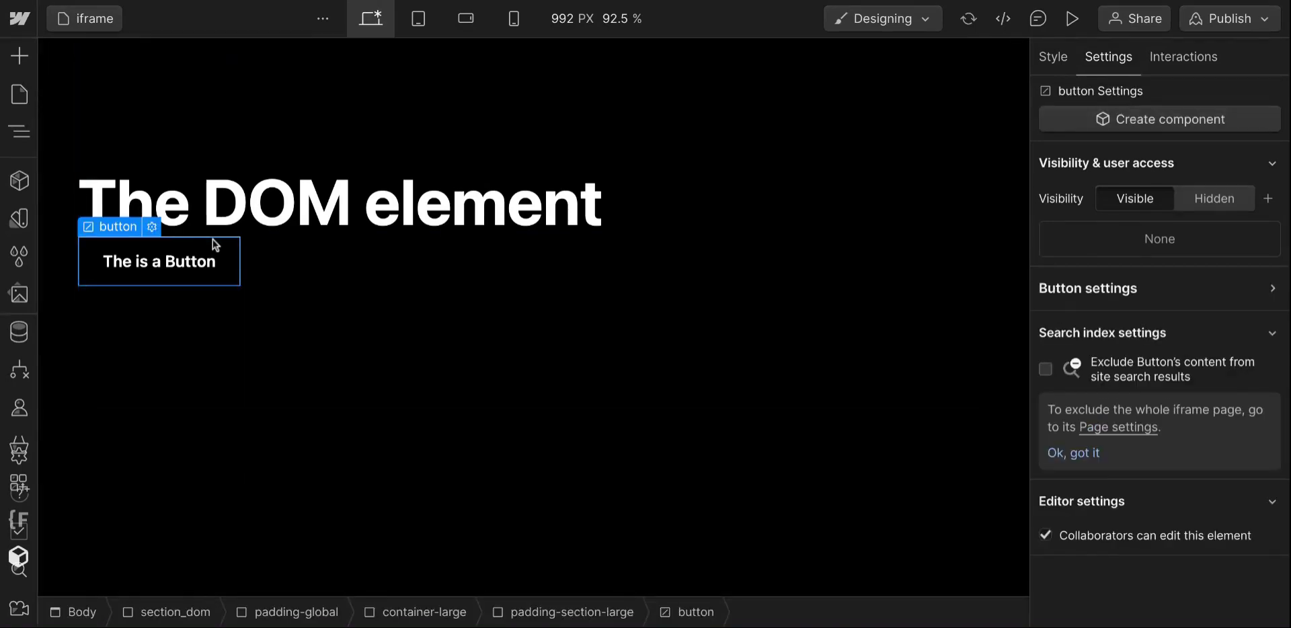
key("ctrl+d")
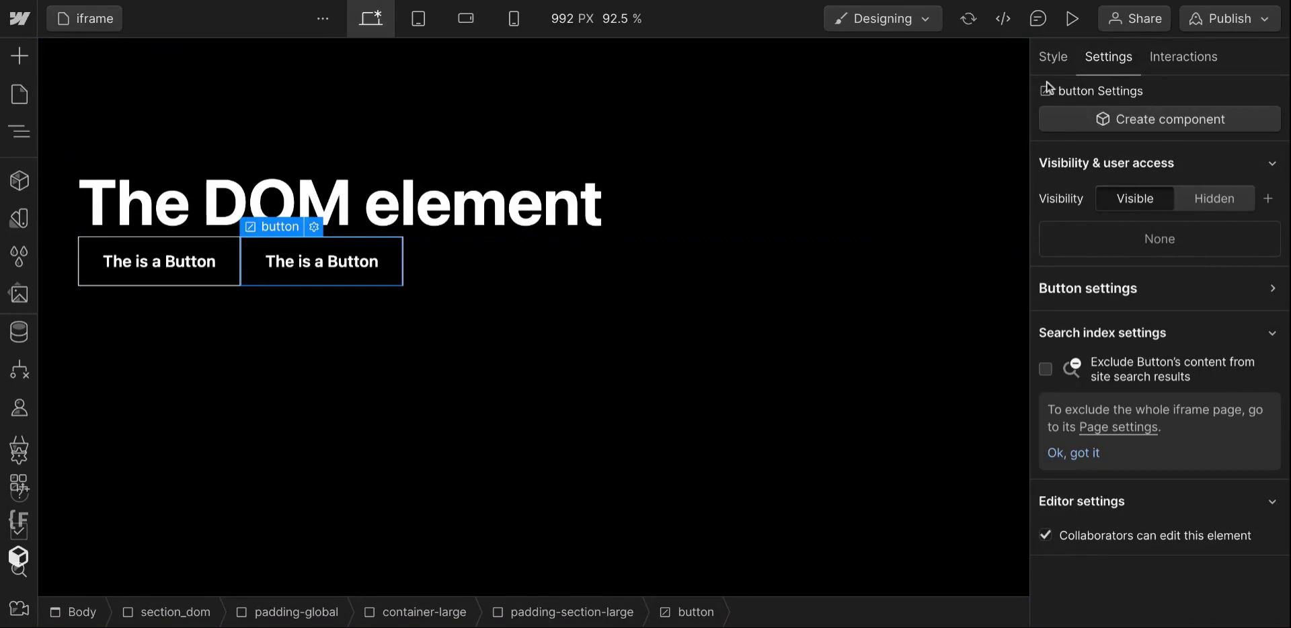
left_click(1051, 67)
left_click(1166, 196)
key("BackSpace")
left_click(316, 269)
- Clear the copy's Tag and Text fields so it becomes an empty DOM element
left_click(314, 239)
left_click(355, 340)
key("BackSpace")
key("BackSpace")
key("BackSpace")
key("BackSpace")
key("BackSpace")
key("BackSpace")
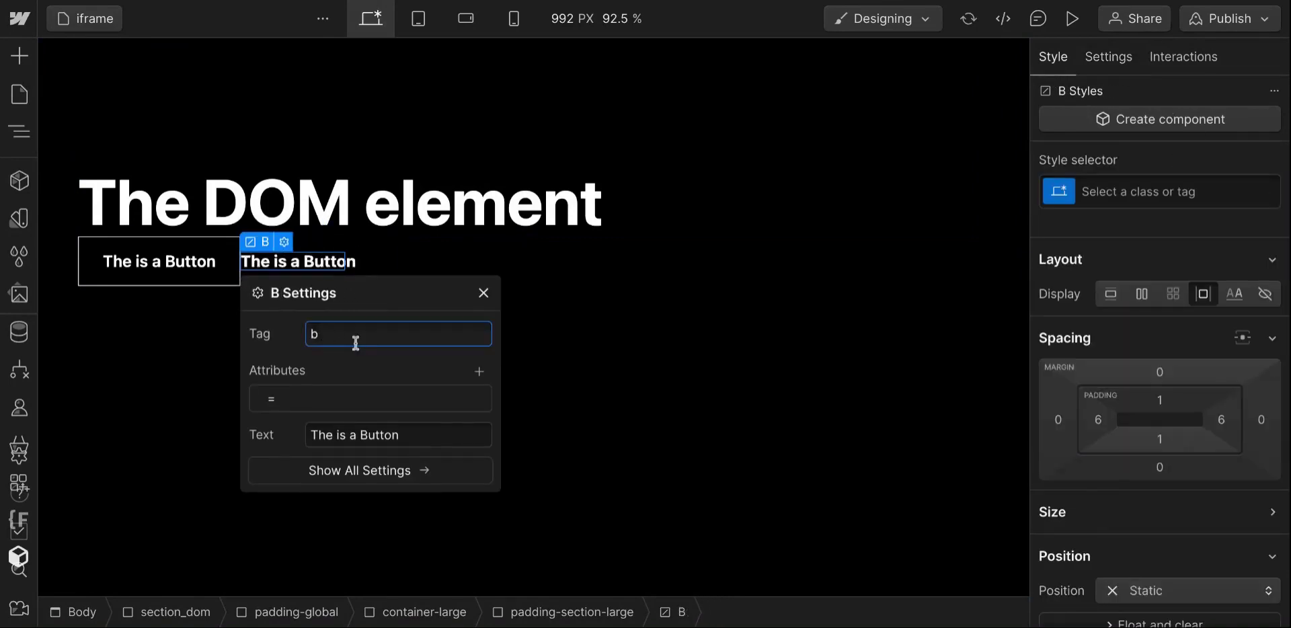
left_click(242, 478)
key("BackSpace")
key("Escape")
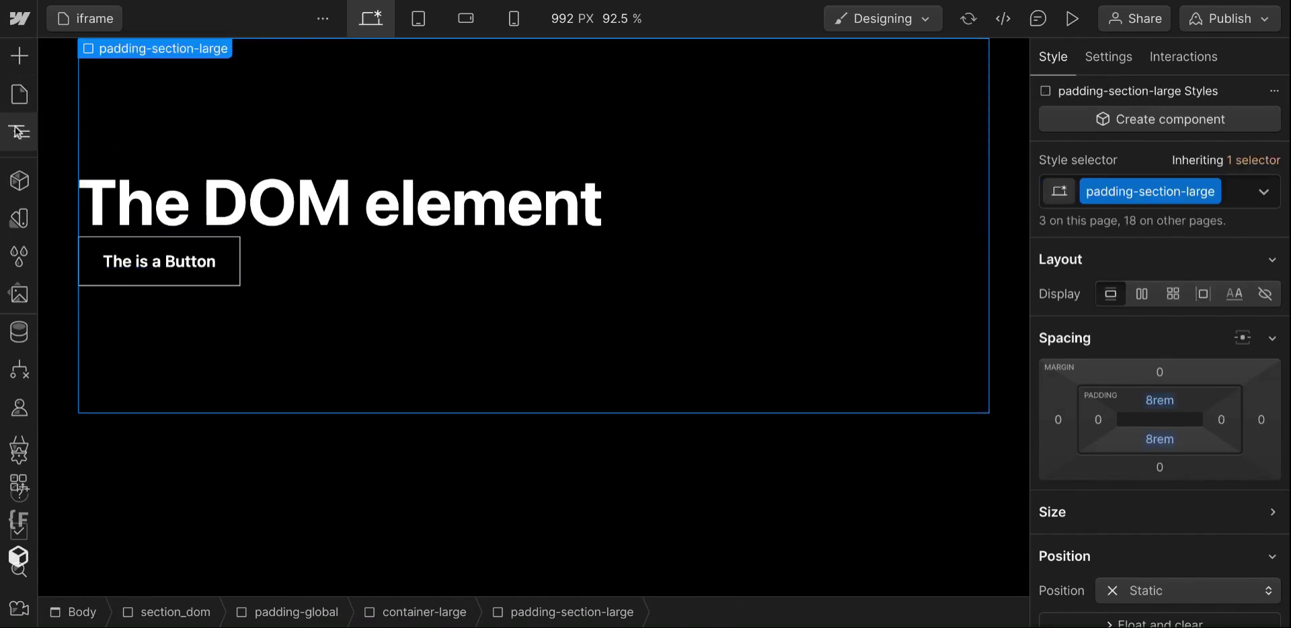
left_click(19, 132)
- Select the empty DOM element in the Navigator and set its tag to iframe
left_click(168, 268)
left_click(256, 271)
left_click(19, 130)
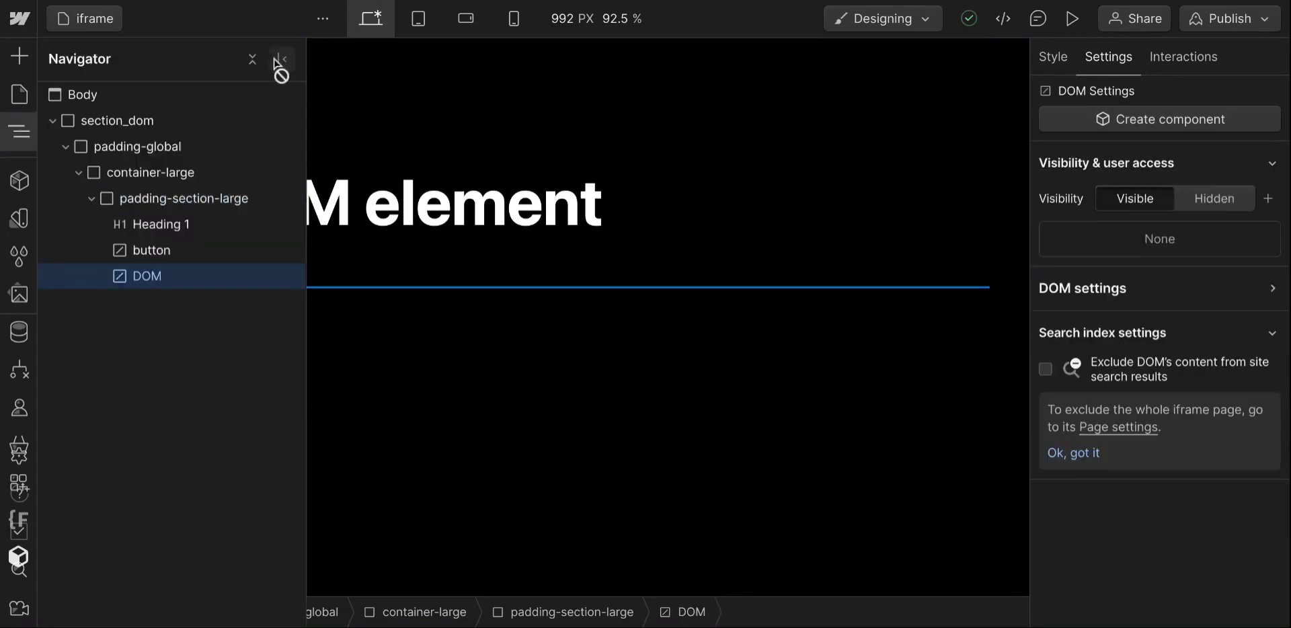
left_click(251, 63)
left_click(252, 63)
left_click(1143, 288)
left_click(1173, 323)
type("iframe")
left_click(395, 121)
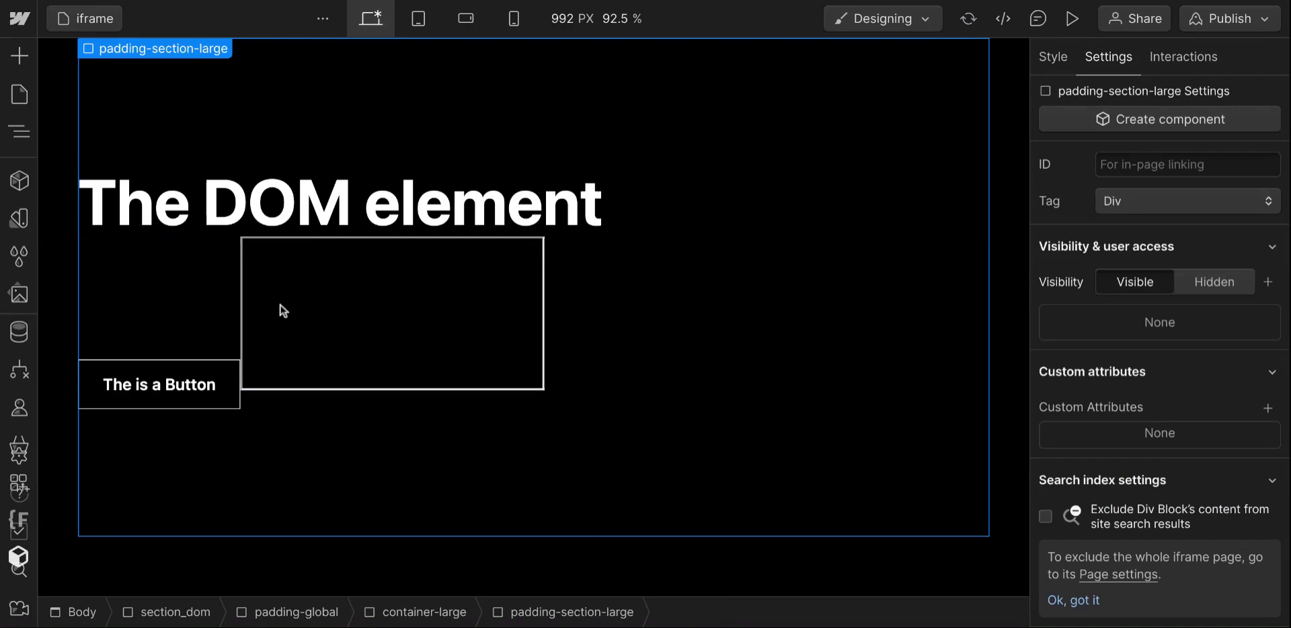
- Add an attribute named src to the Iframe, removing the extra empty attribute row
key("z")
left_click(150, 275)
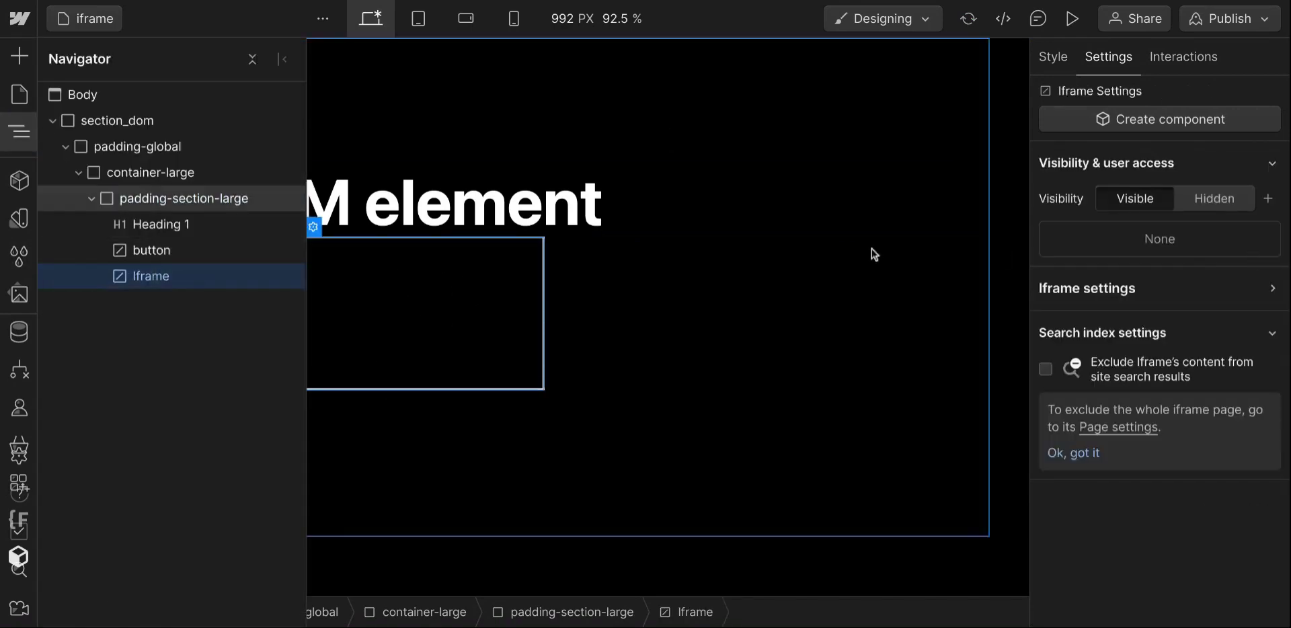
left_click(1275, 290)
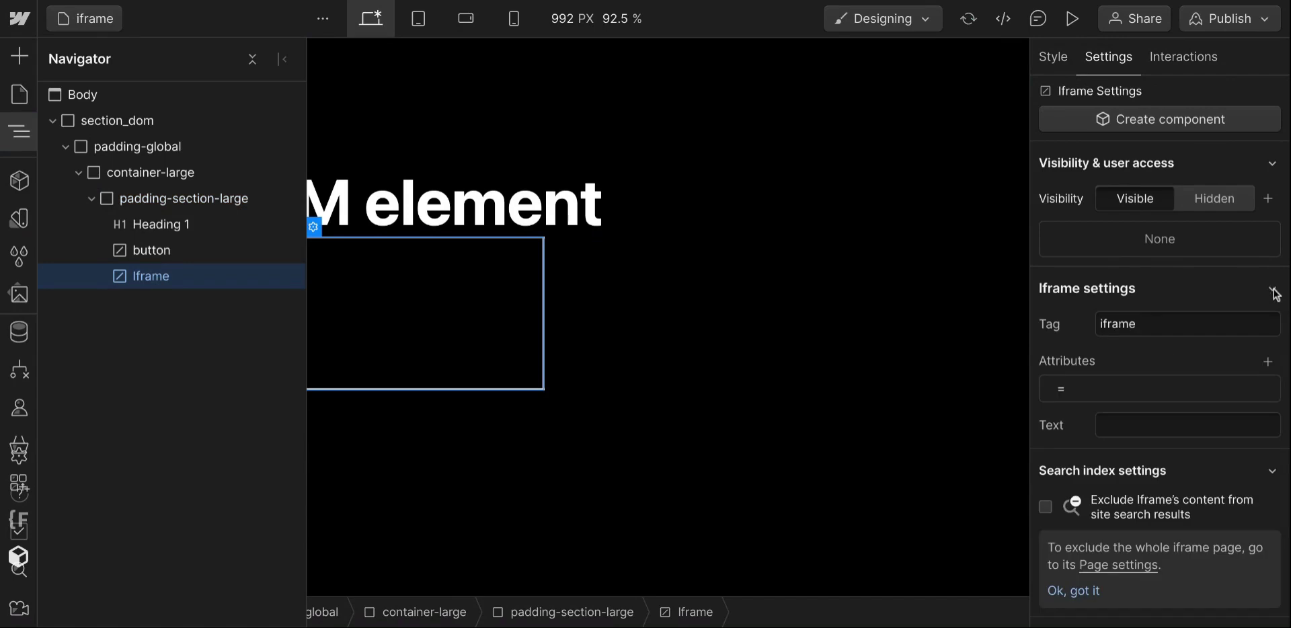
left_click(1267, 361)
left_click(1114, 415)
left_click(1270, 417)
left_click(1084, 380)
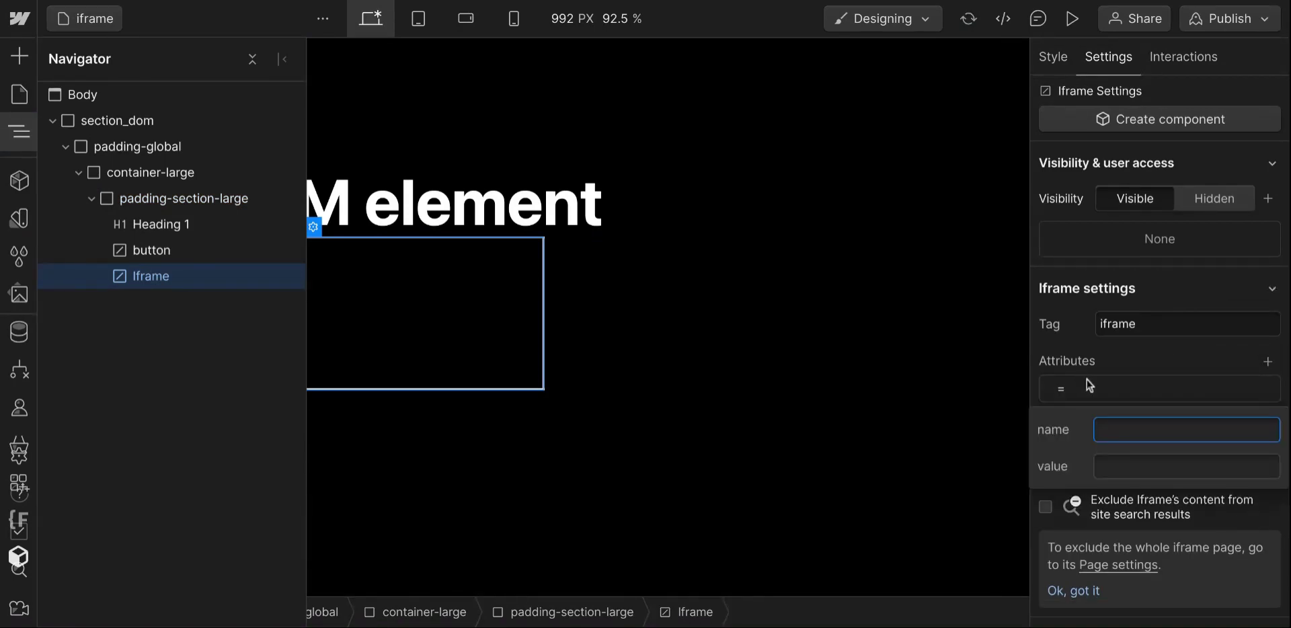
type("src")
key("Return")
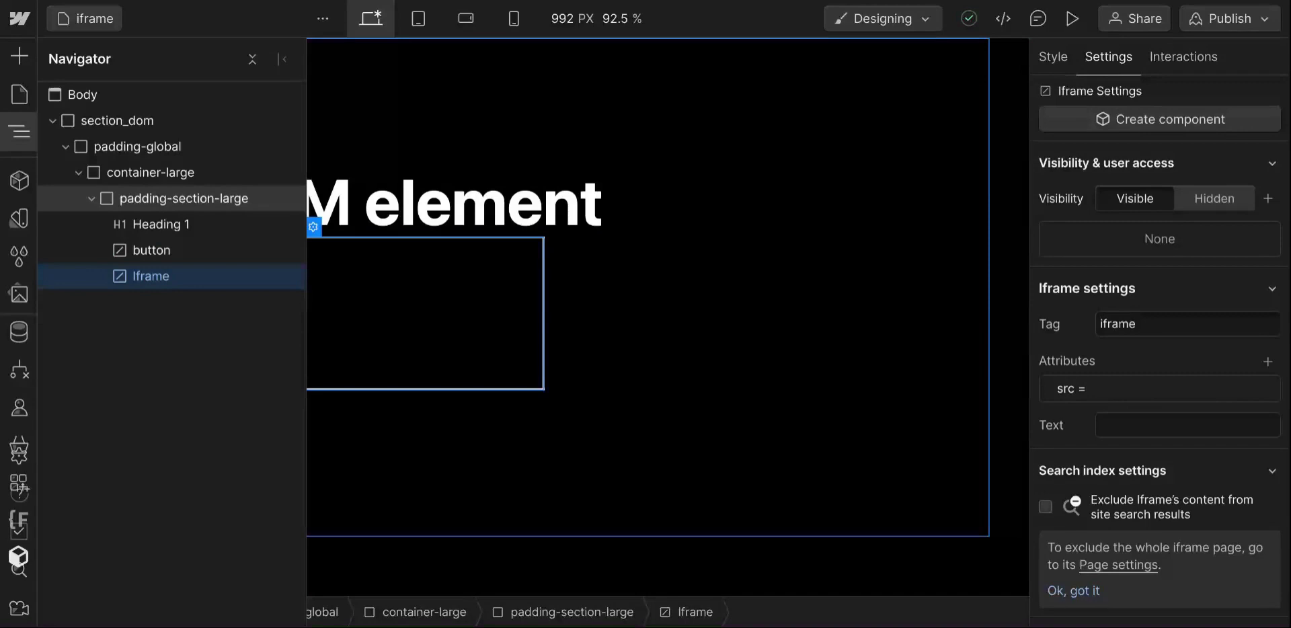
left_click(1105, 385)
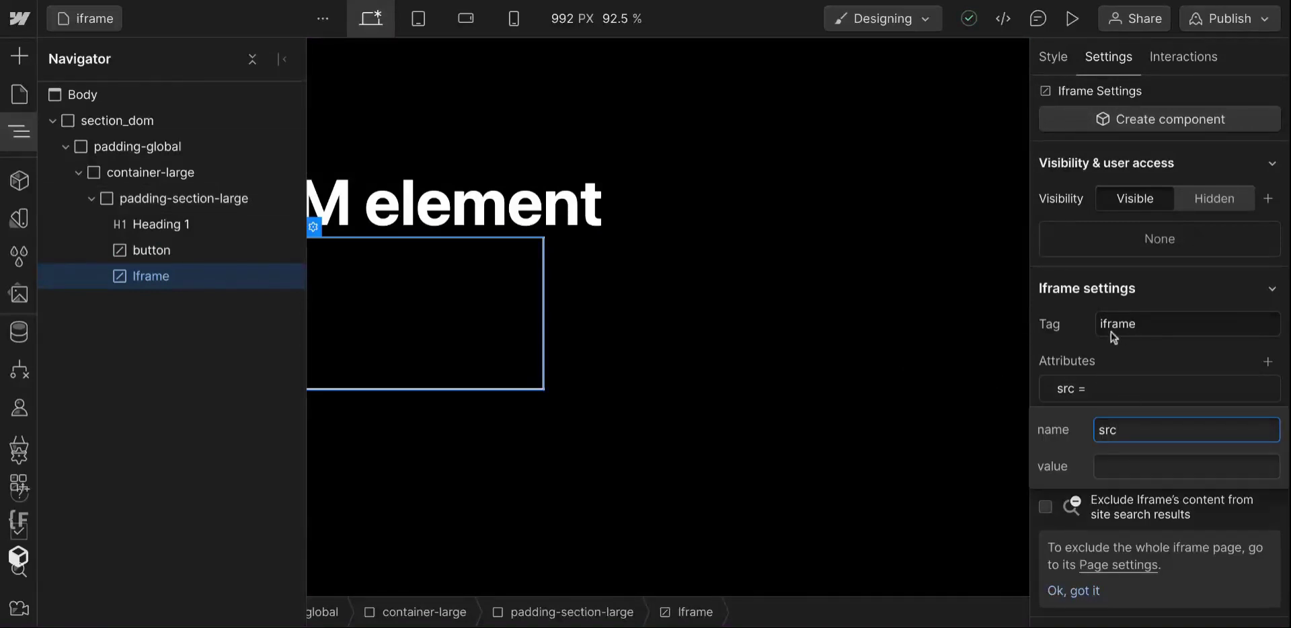
left_click(1047, 347)
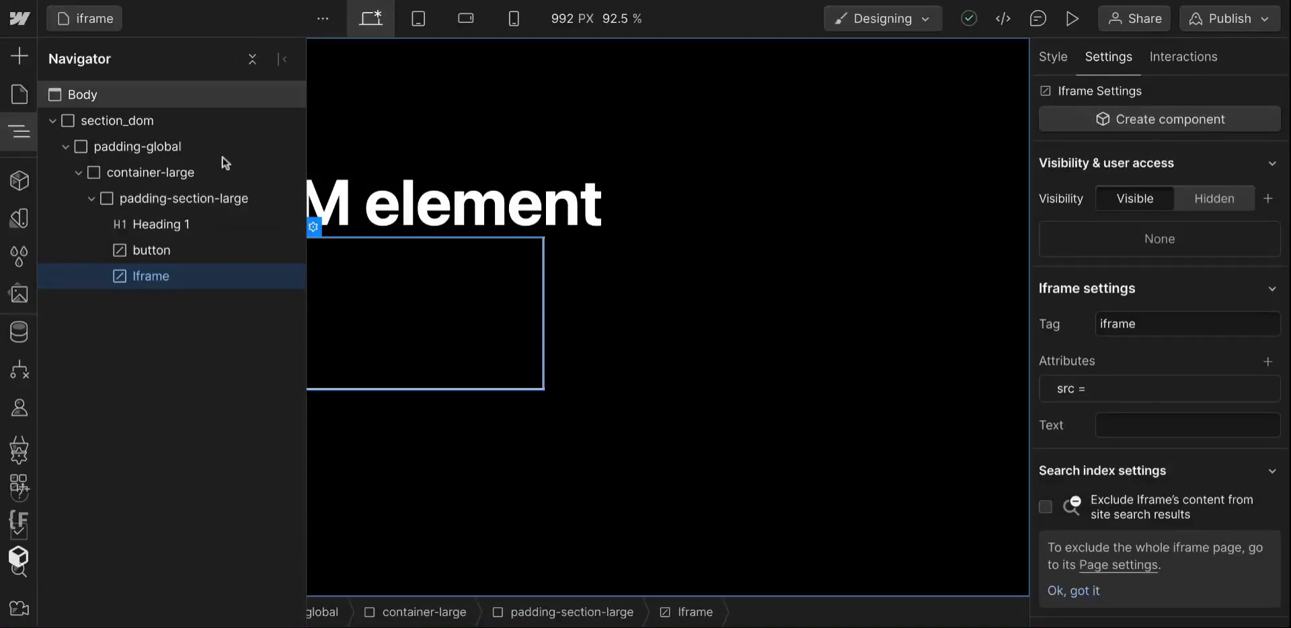
left_click(176, 253)
- Delete the button's empty attribute row and return to the canvas
left_click(1086, 388)
left_click(1101, 357)
left_click(1062, 396)
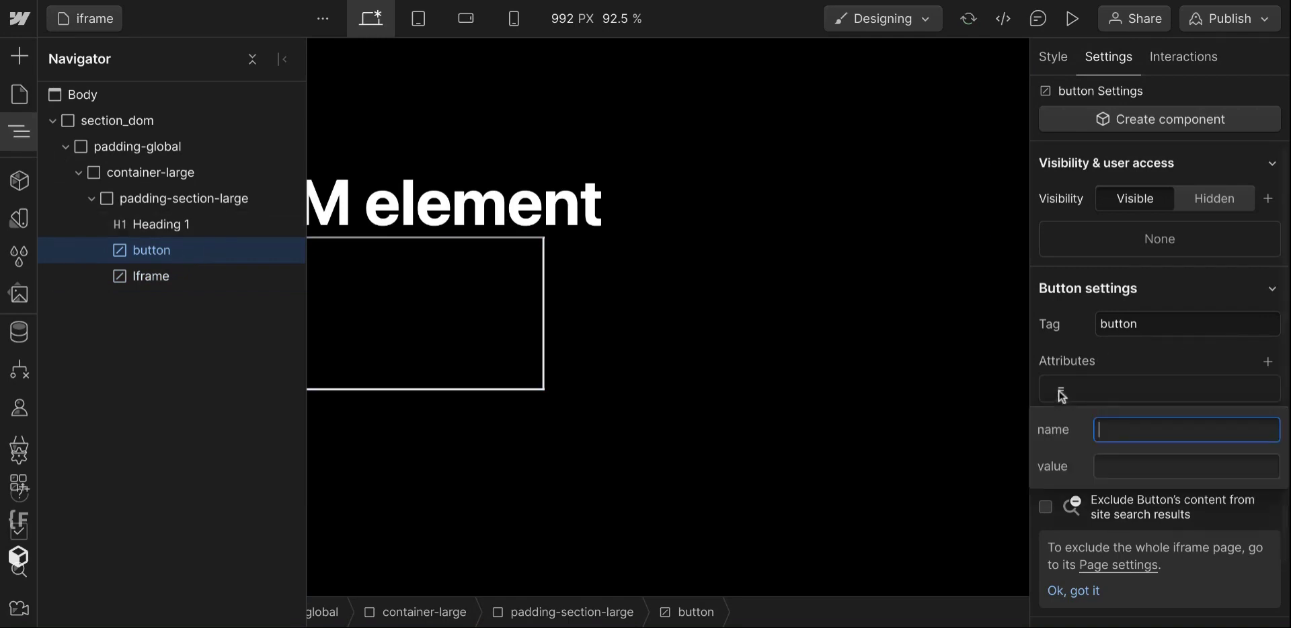
left_click(1095, 357)
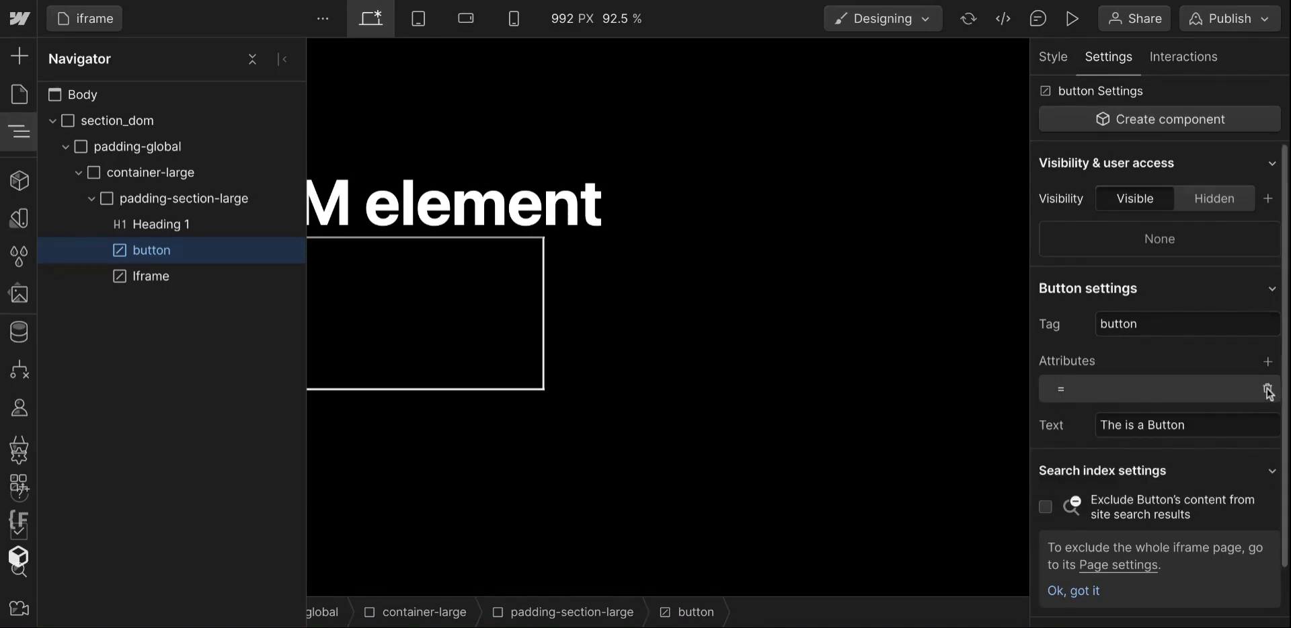
left_click(1270, 390)
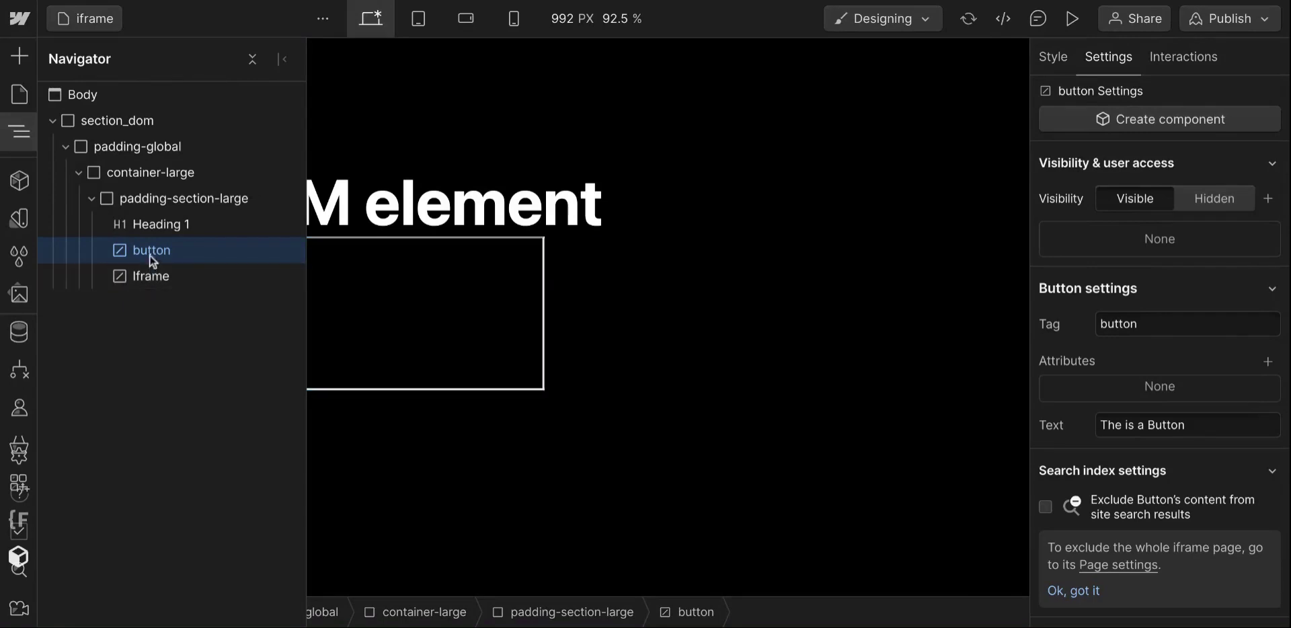
left_click(601, 356)
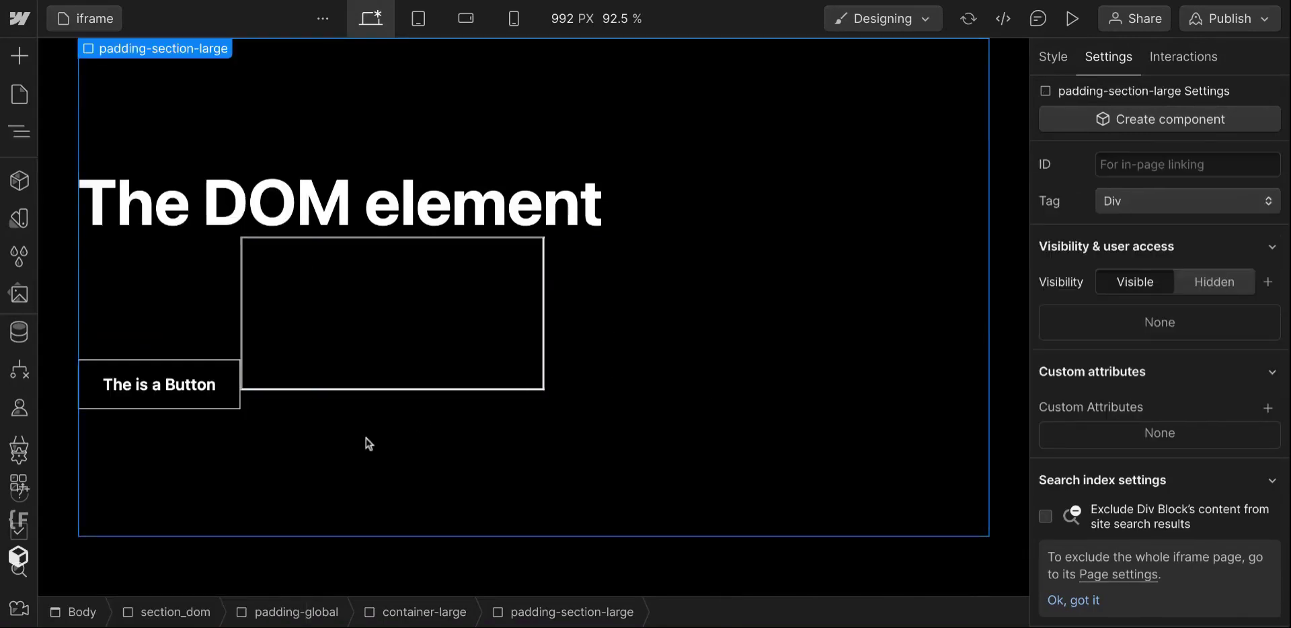
- Insert an HTML Embed and write <a role="button"></a> in its code editor
key("ctrl+k")
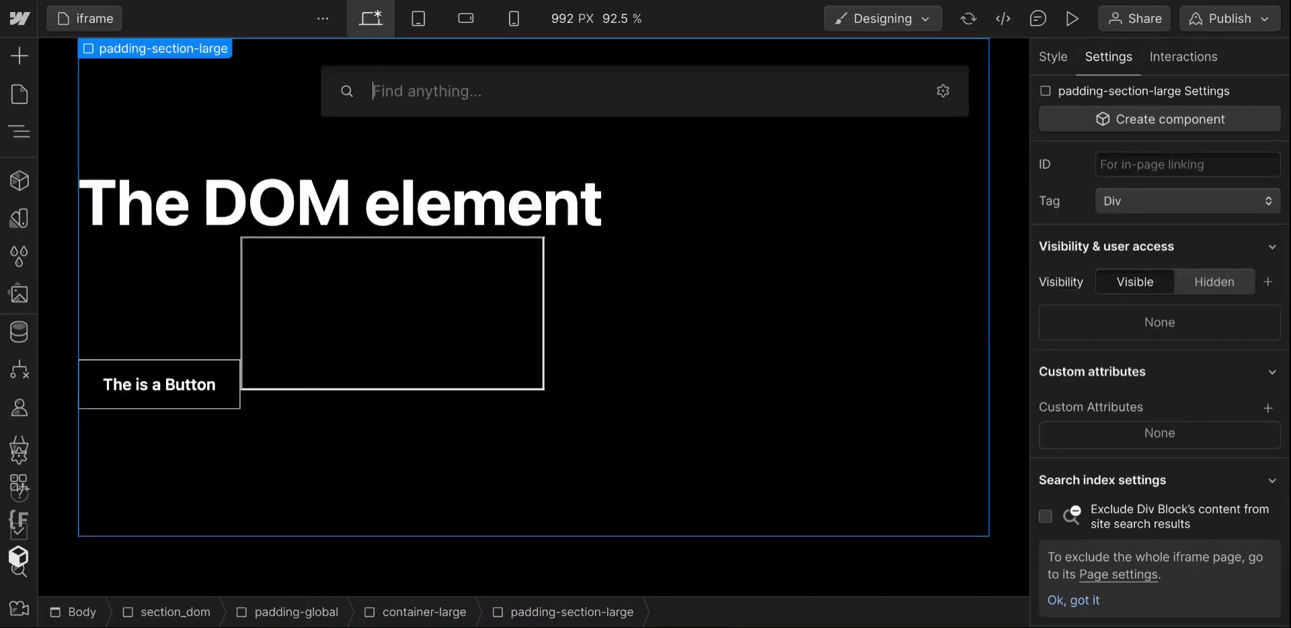
type("em")
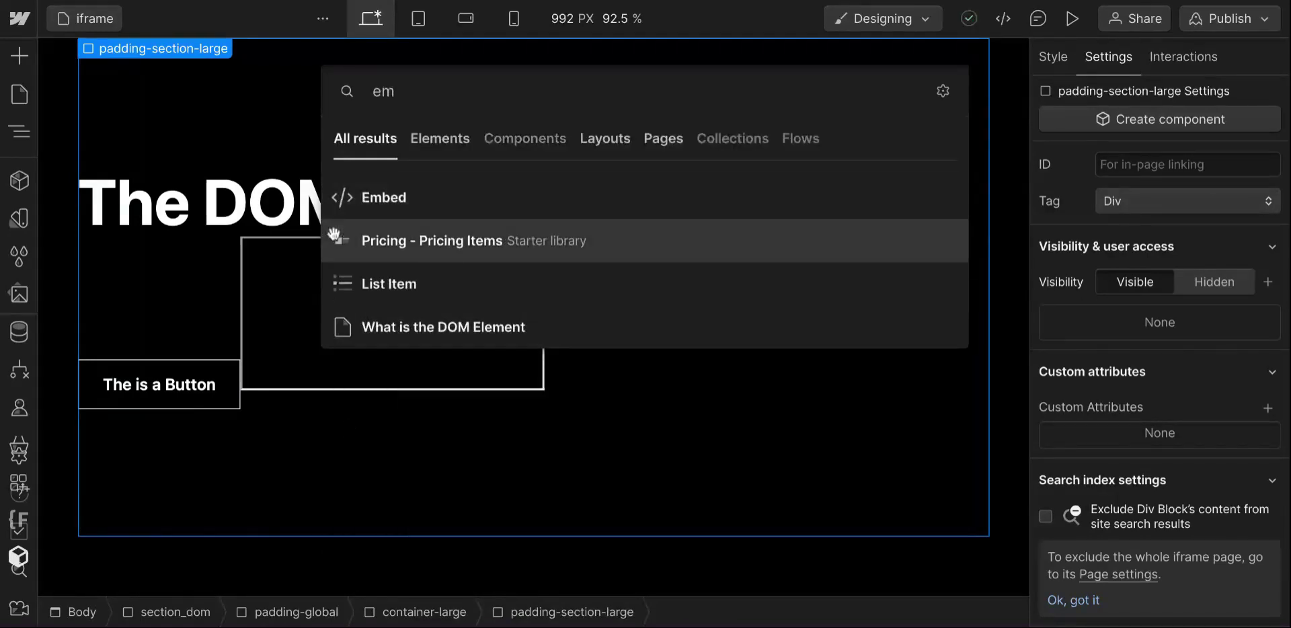
key("Return")
type("<")
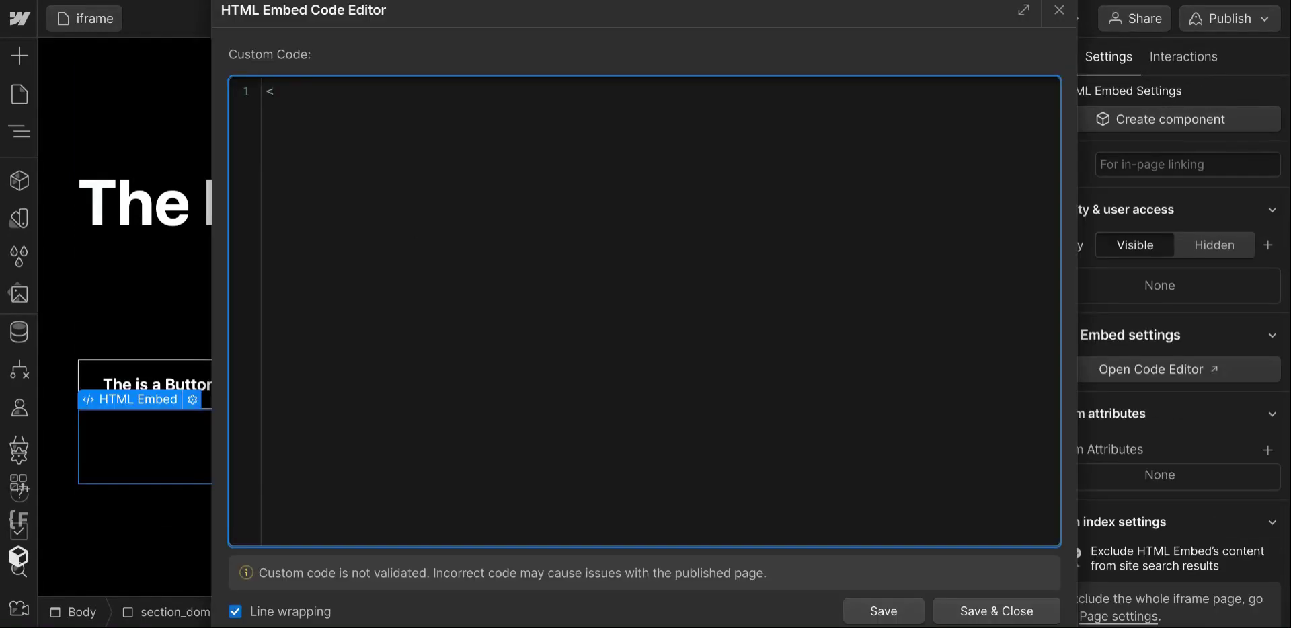
type("a role=\"button>")
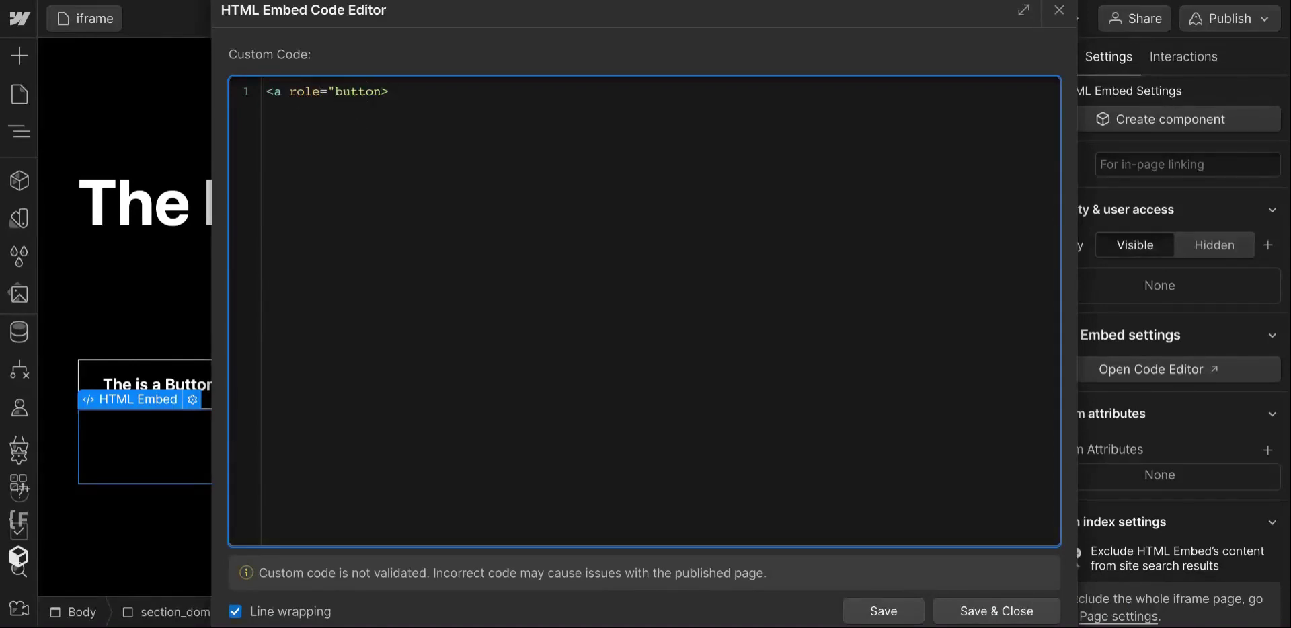
type("'")
left_click(416, 88)
left_click(389, 89)
key("BackSpace")
type("\"")
left_click(424, 91)
type("</a>")
- Add a second line <iframe src=""> below the link tag
key("Return")
type("<iframe>")
key("Left")
type("src=\"")
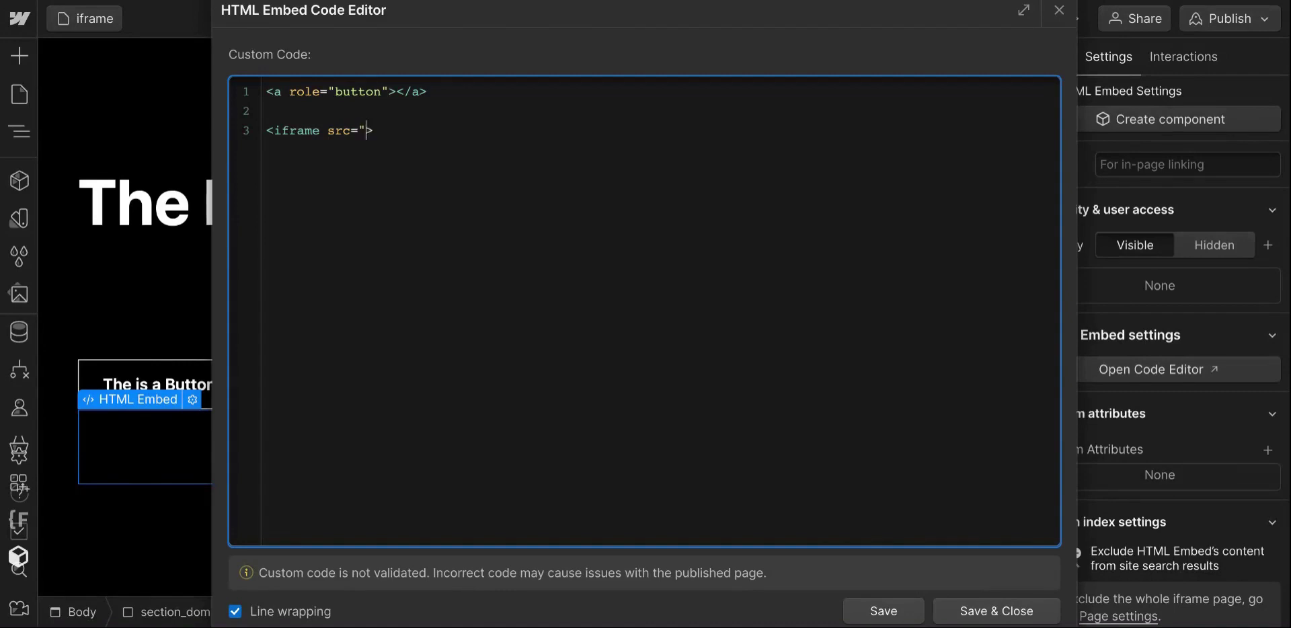
type("\"")
- Add class="button" to the a tag
left_click(285, 91)
type("class=button\"")
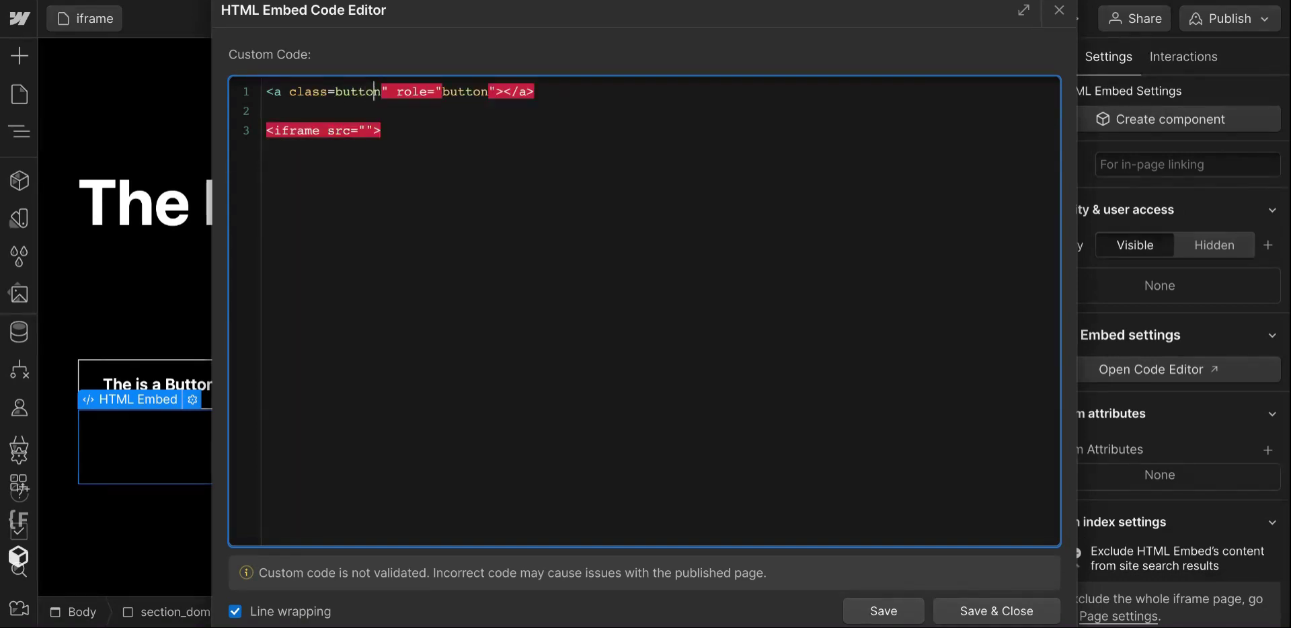
left_click(335, 92)
type("\"")
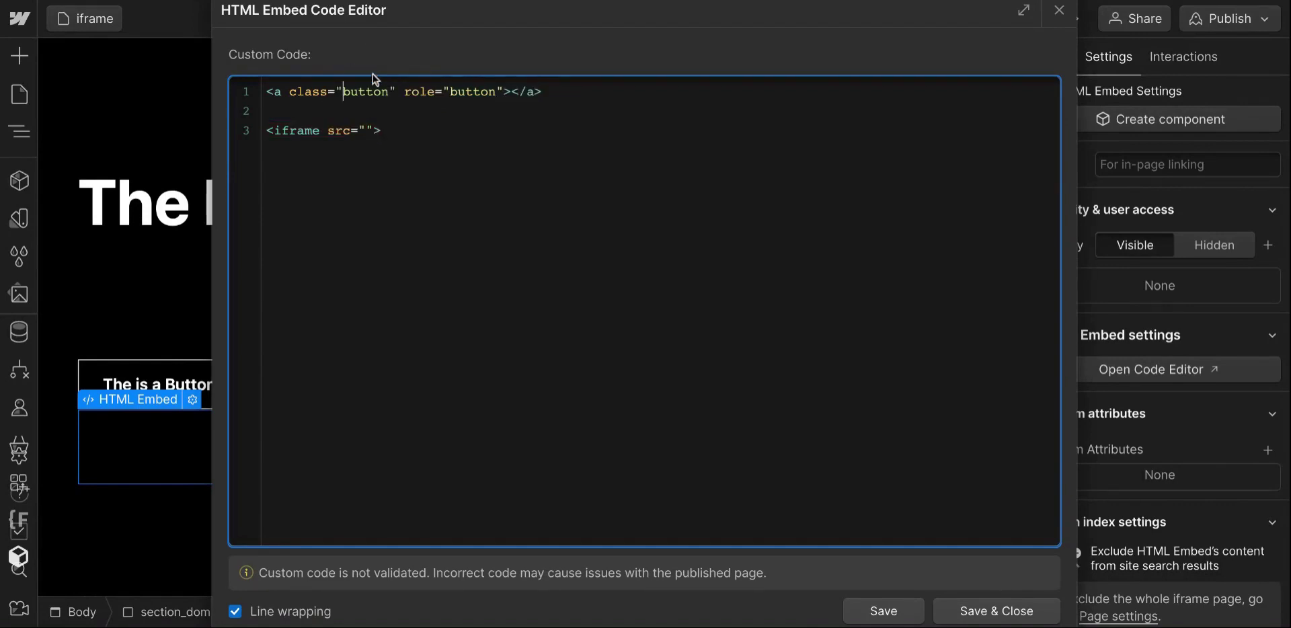
- Save and close the HTML Embed code, then view the original button's Style settings down to Typography
left_click(173, 306)
left_click(159, 384)
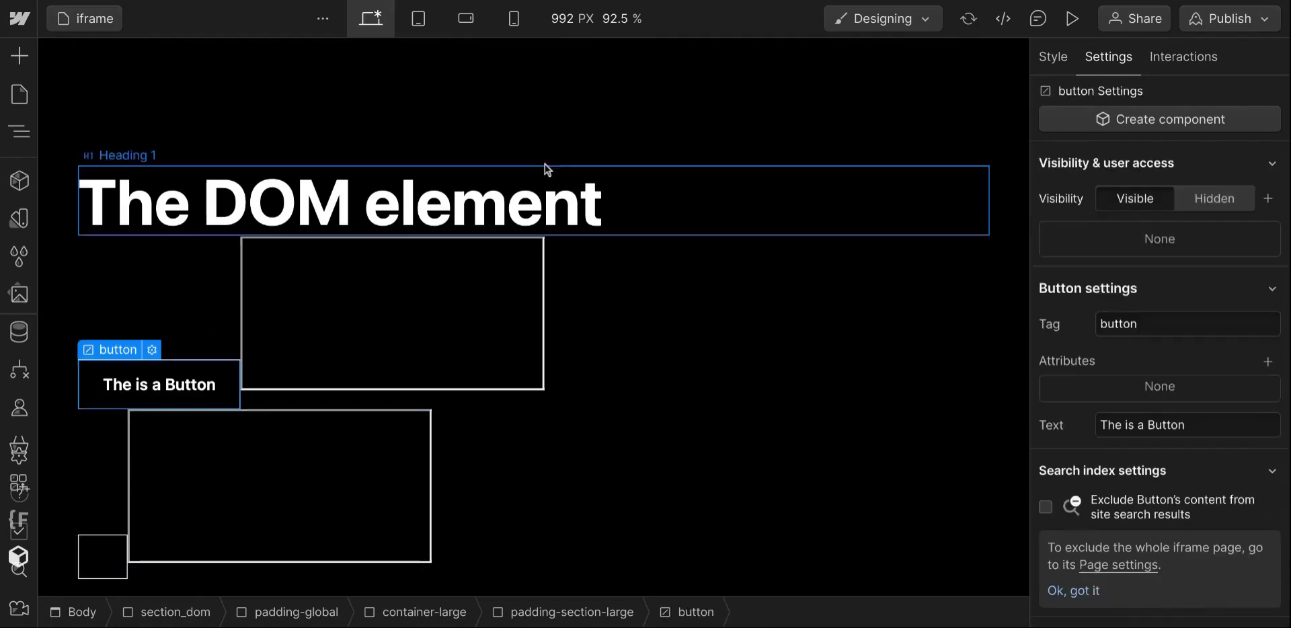
left_click(1054, 57)
scroll(1085, 255, "down", 6)
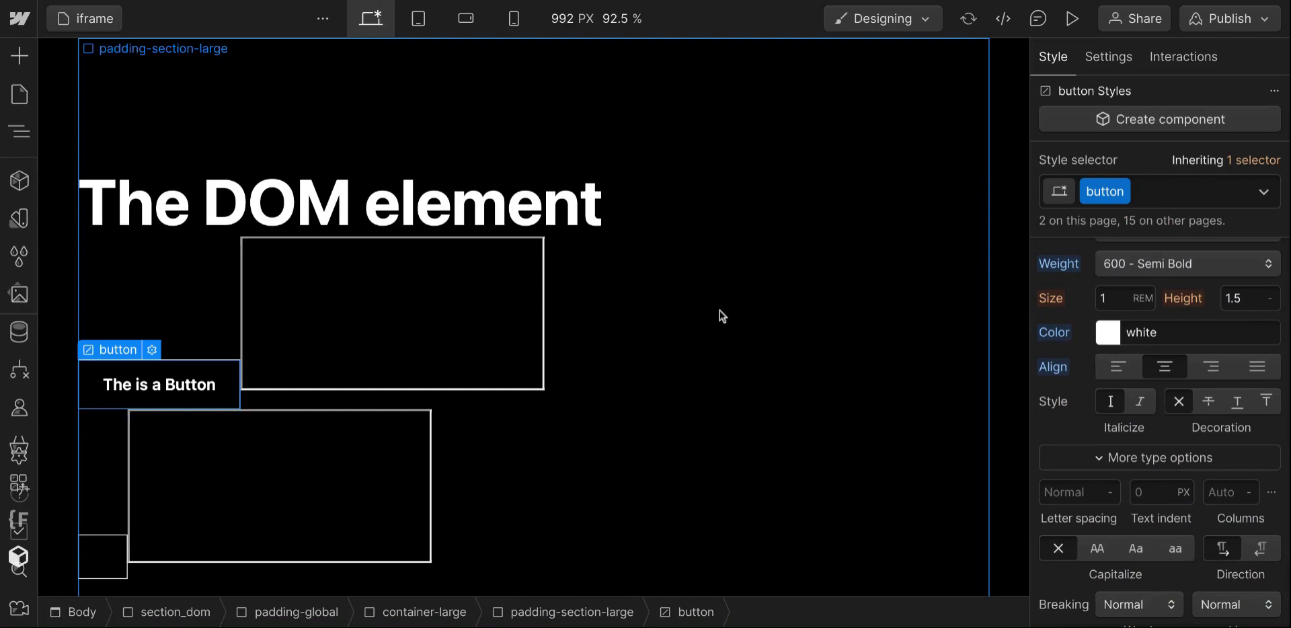